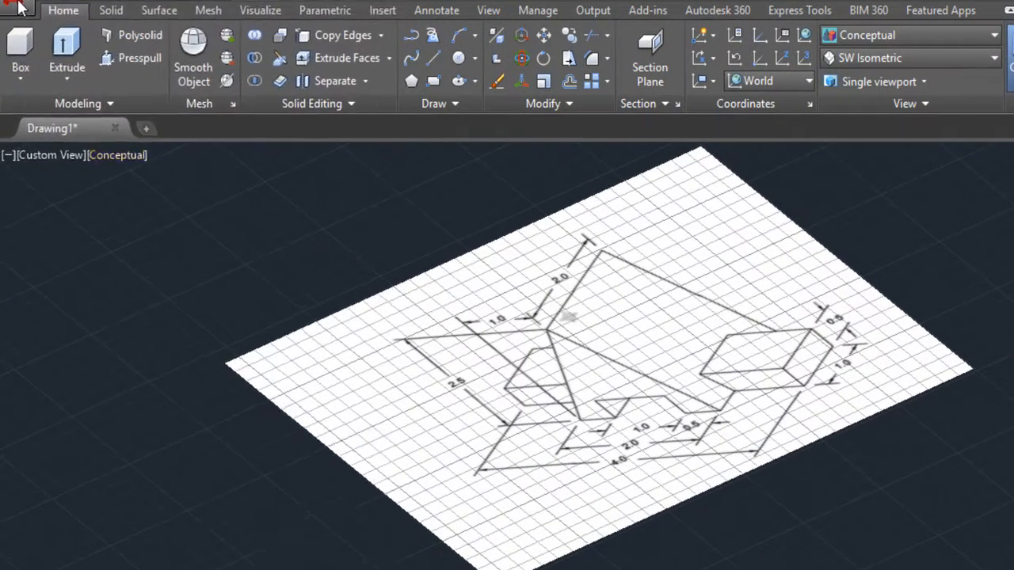
- Set the drawing units' decimal length precision to two decimal places (0.00)
left_click(10, 11)
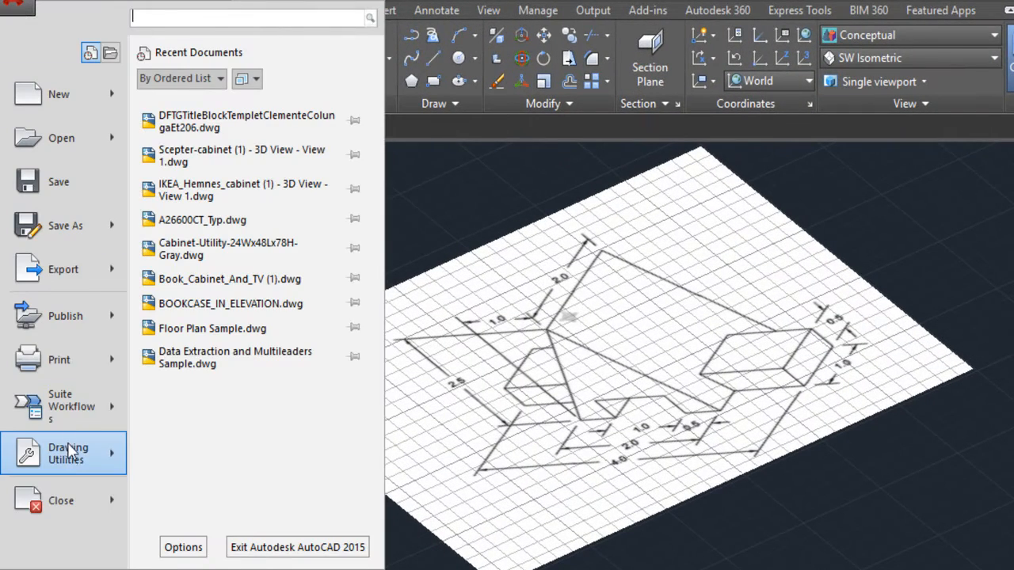
left_click(70, 459)
left_click(215, 159)
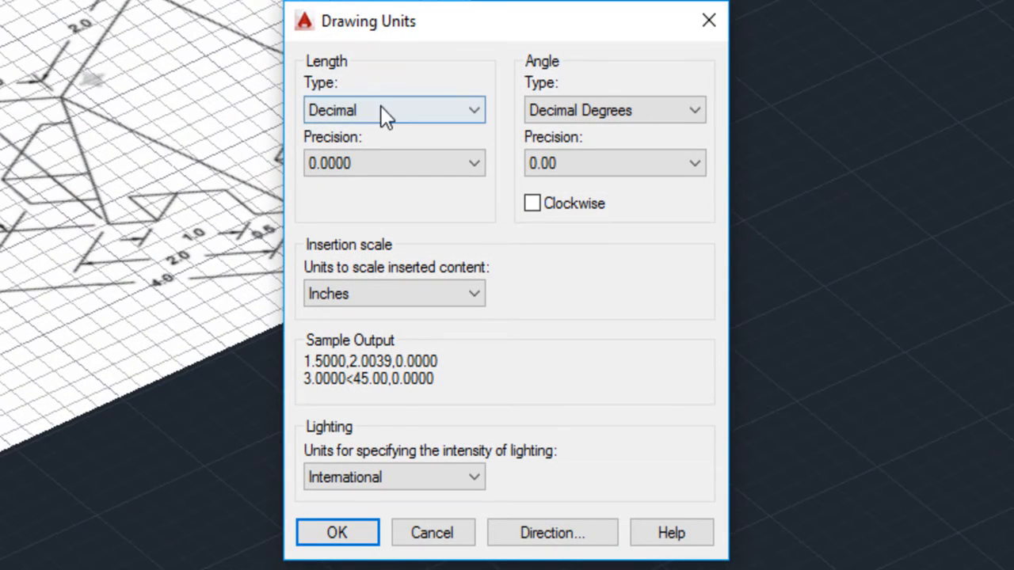
left_click(446, 168)
left_click(356, 222)
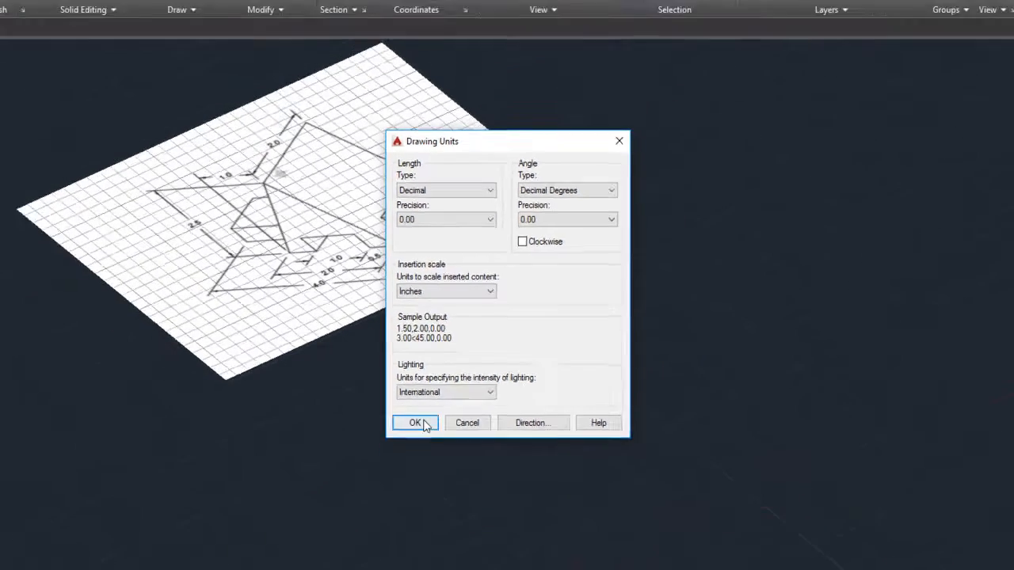
left_click(424, 424)
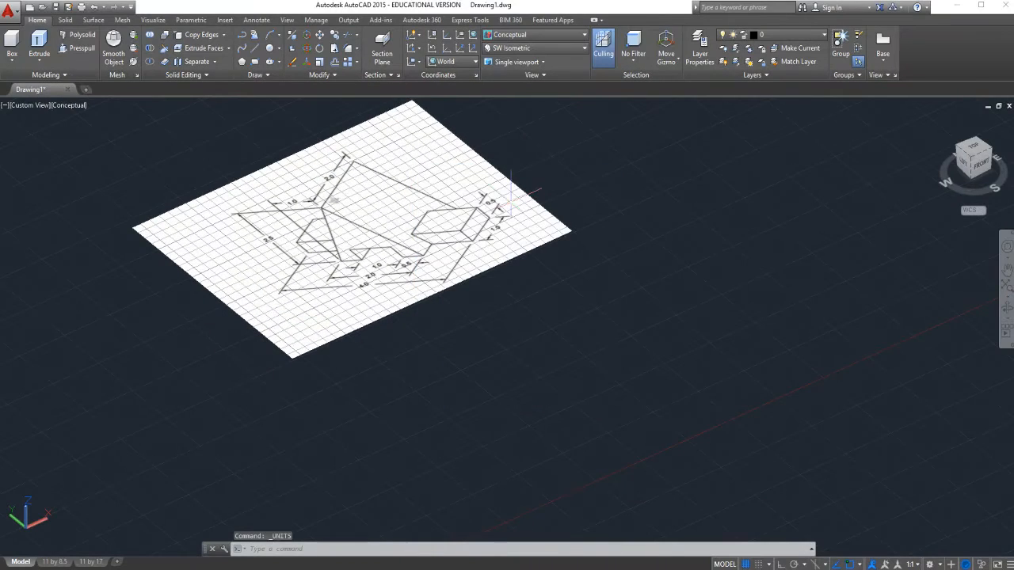
- Modify the Standard dimension style so its linear primary units use decimal format with 0.0 precision
left_click(257, 20)
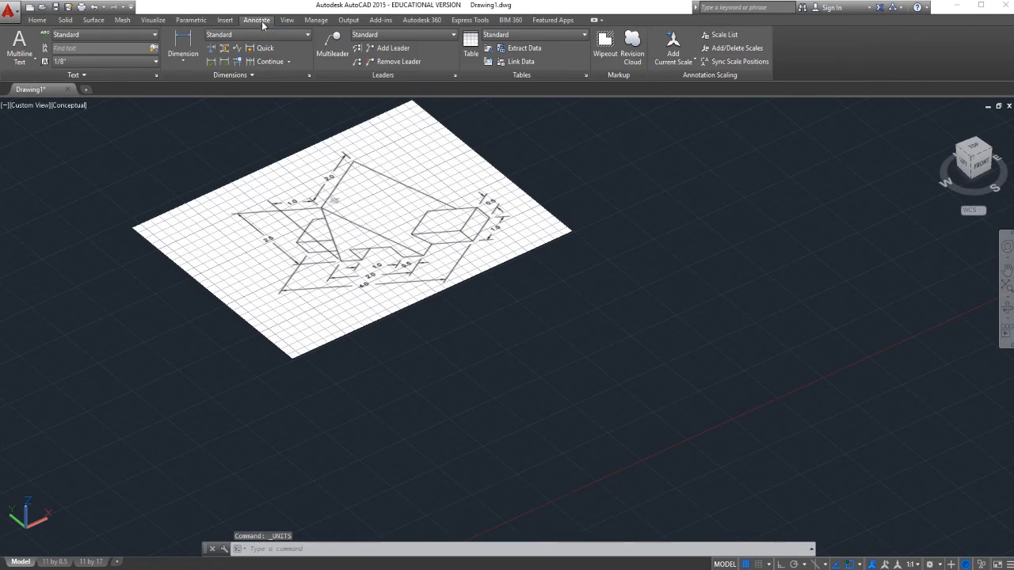
left_click(311, 75)
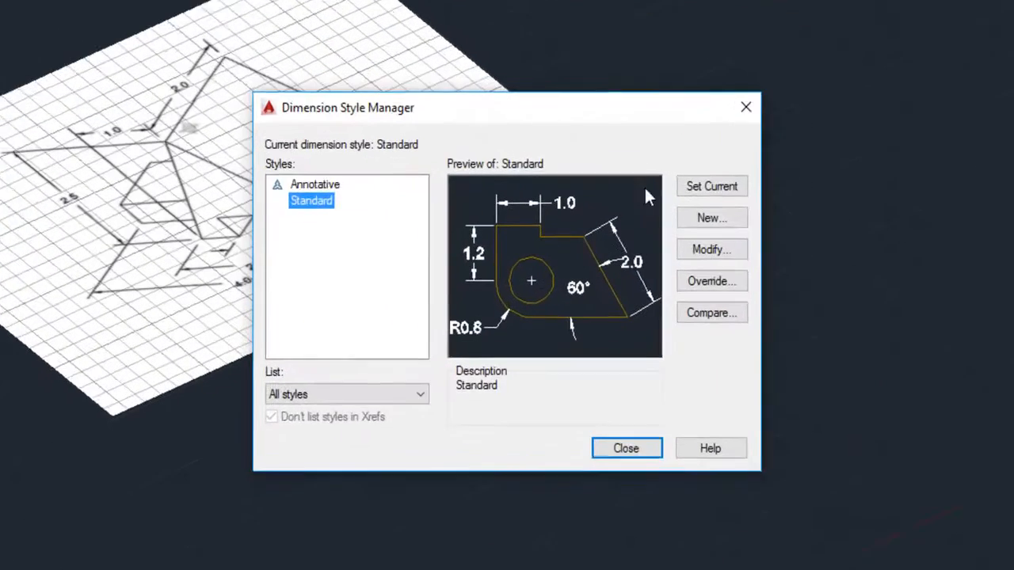
left_click(721, 248)
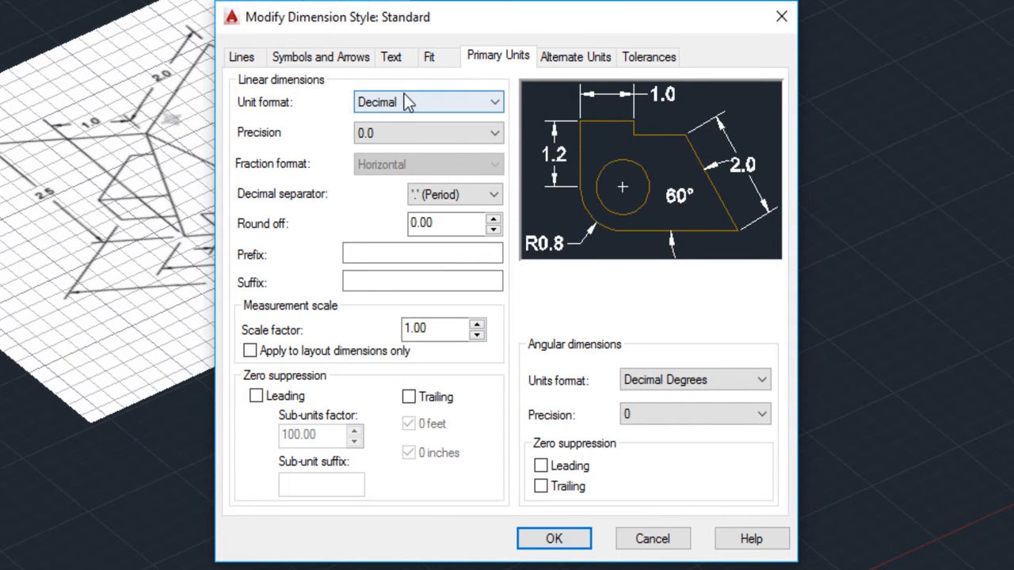
left_click(428, 132)
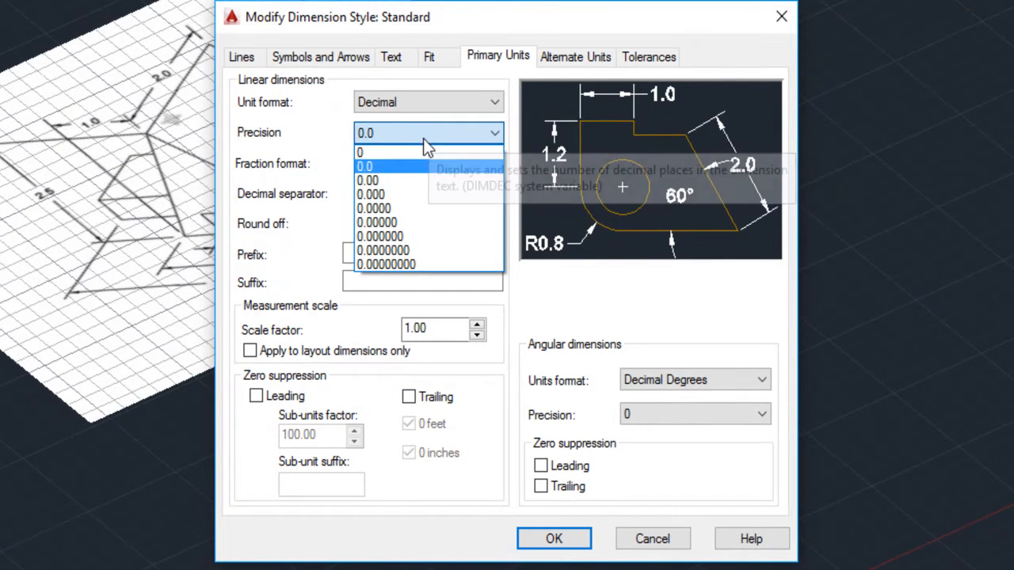
left_click(413, 166)
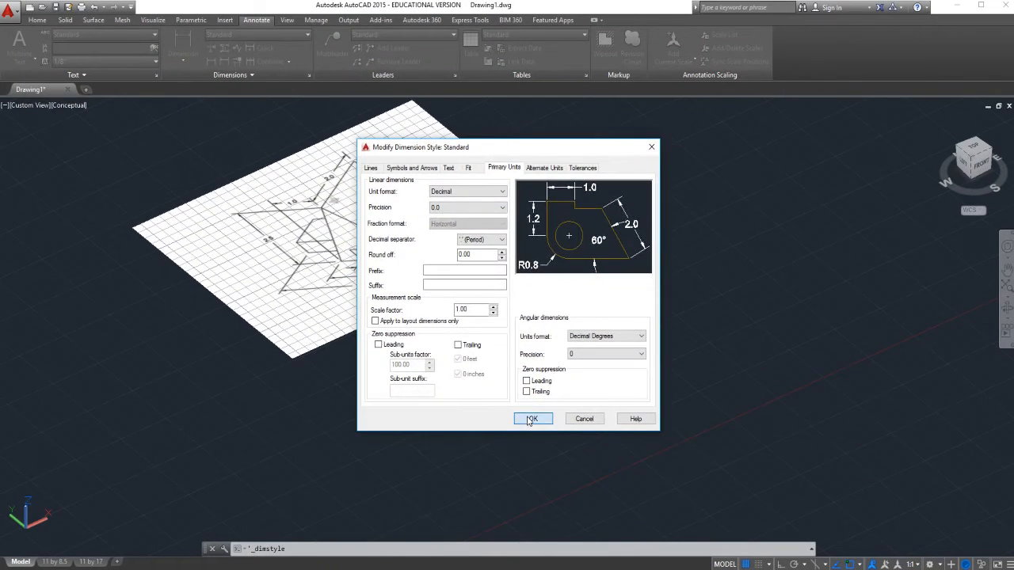
left_click(531, 419)
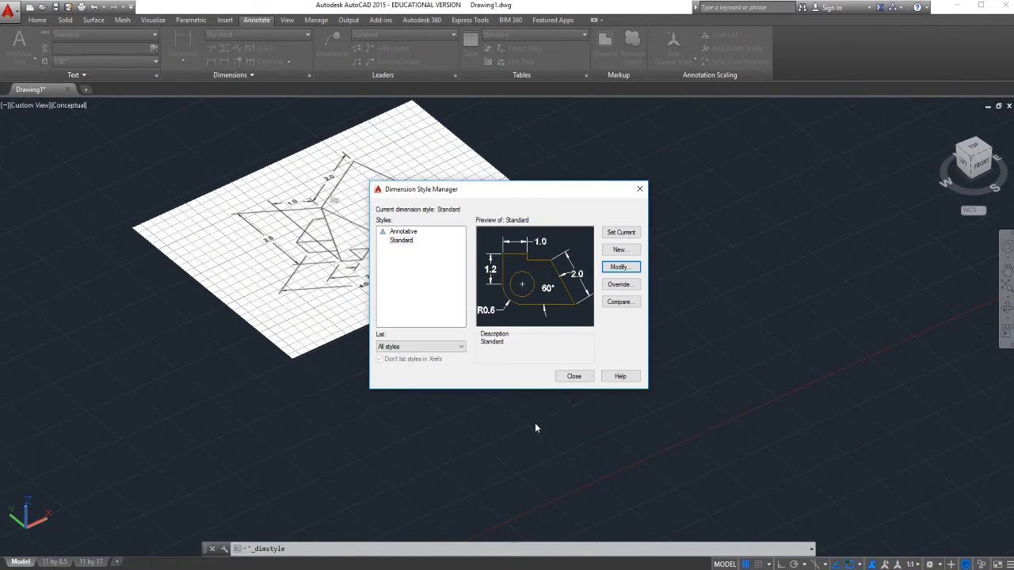
left_click(575, 377)
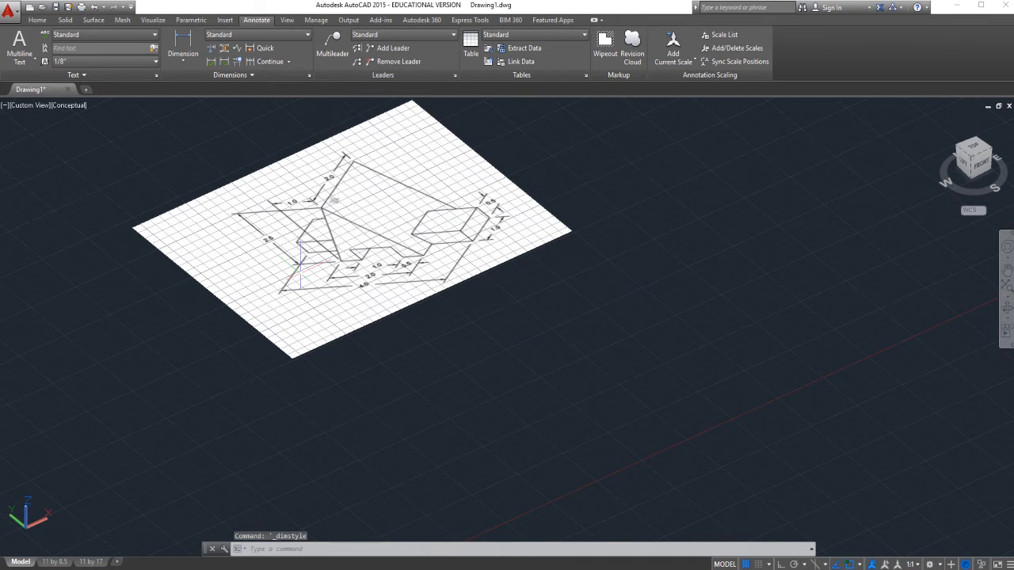
- Draw a 2 by 2 rectangle, defined by its dimensions, in the empty area beside the reference image
left_click(38, 20)
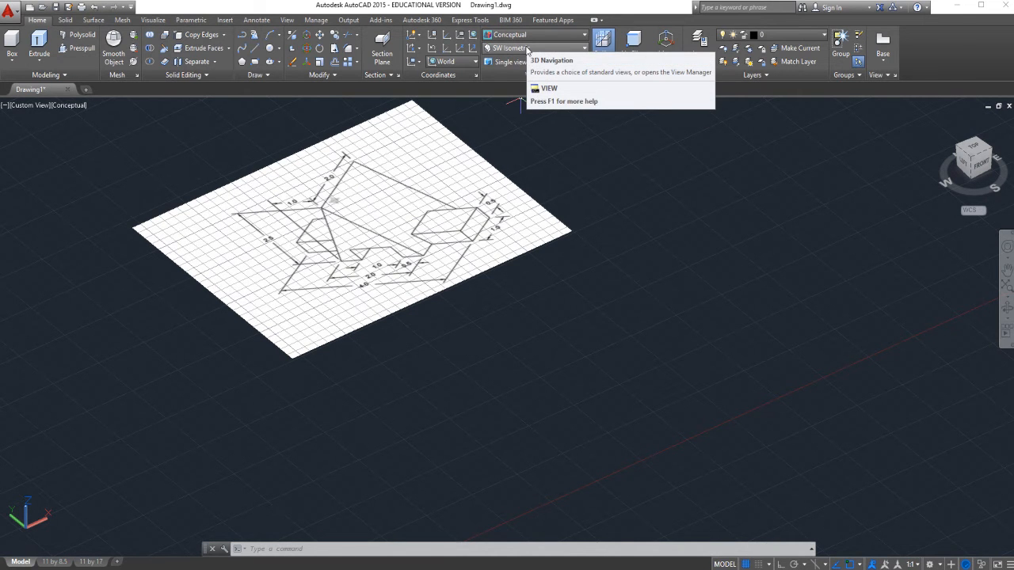
left_click(254, 63)
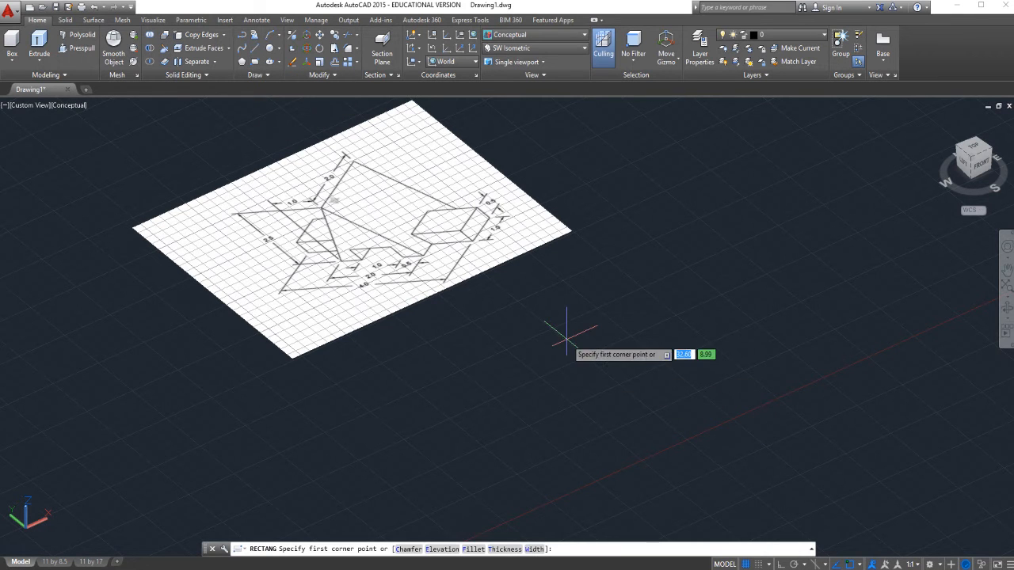
left_click(567, 338)
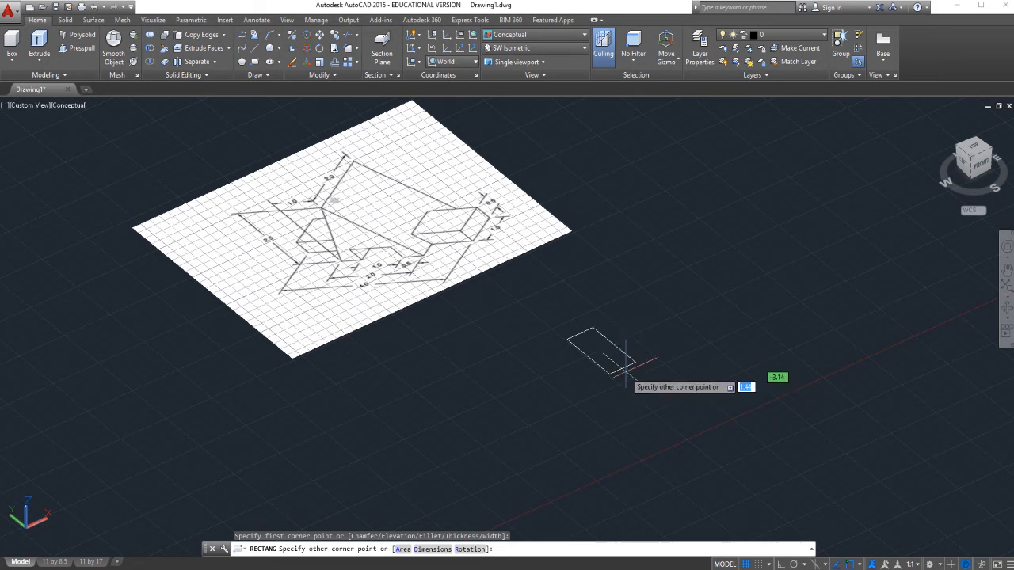
left_click(424, 549)
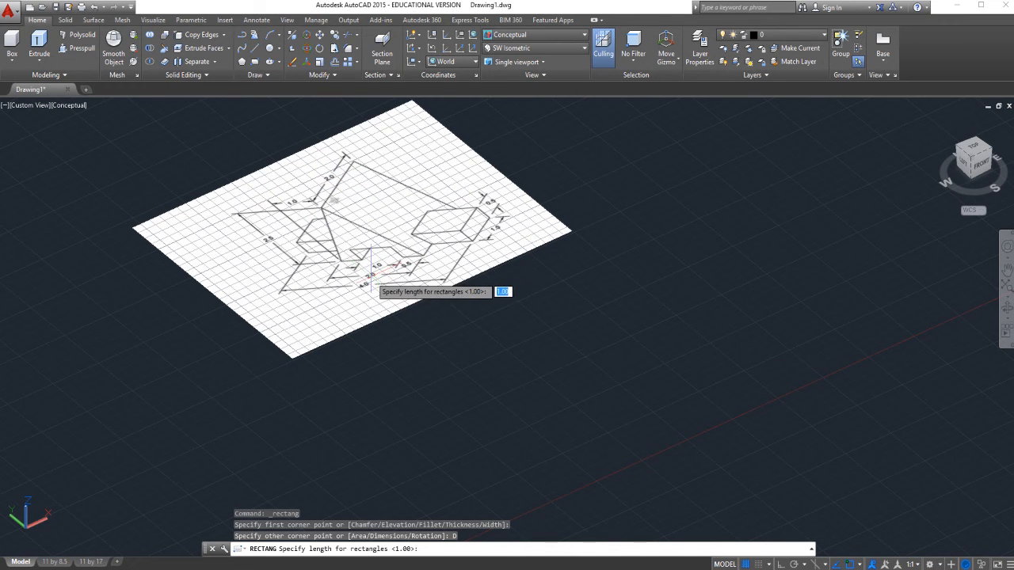
type("2")
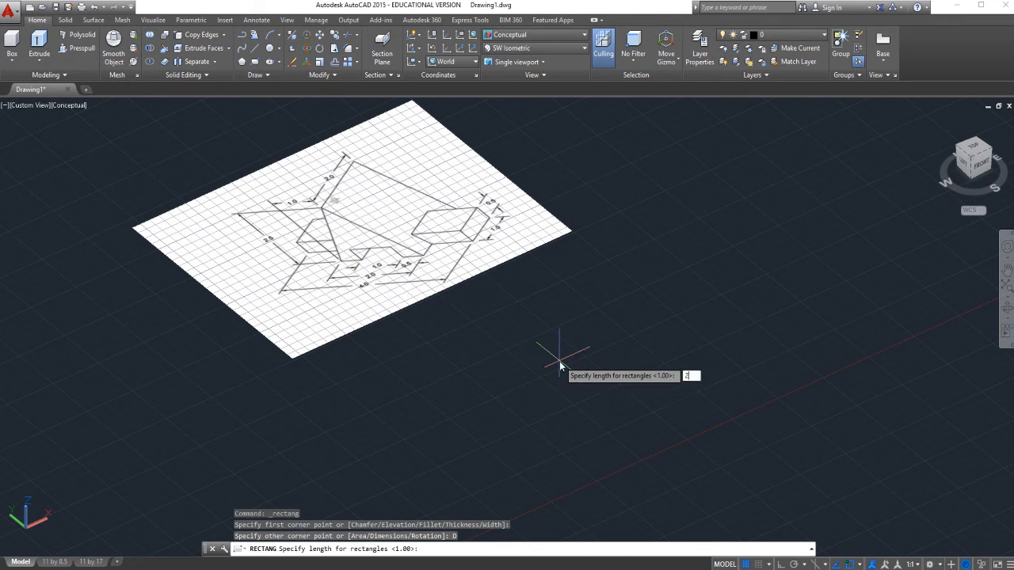
key("Return")
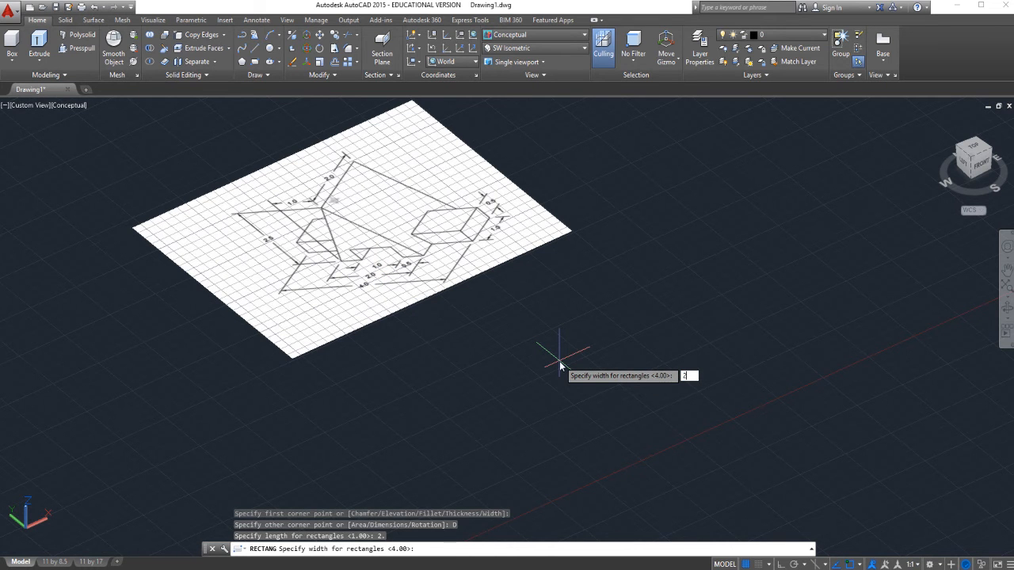
type("2")
key("Return")
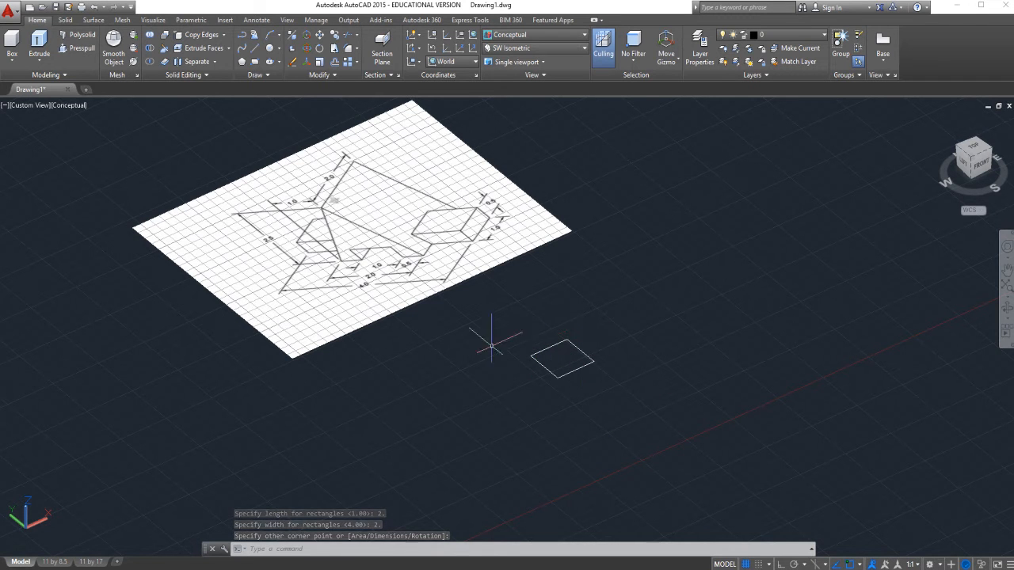
- Presspull the square upward to a height of 2.5 to form a solid block
left_click(61, 49)
left_click(561, 358)
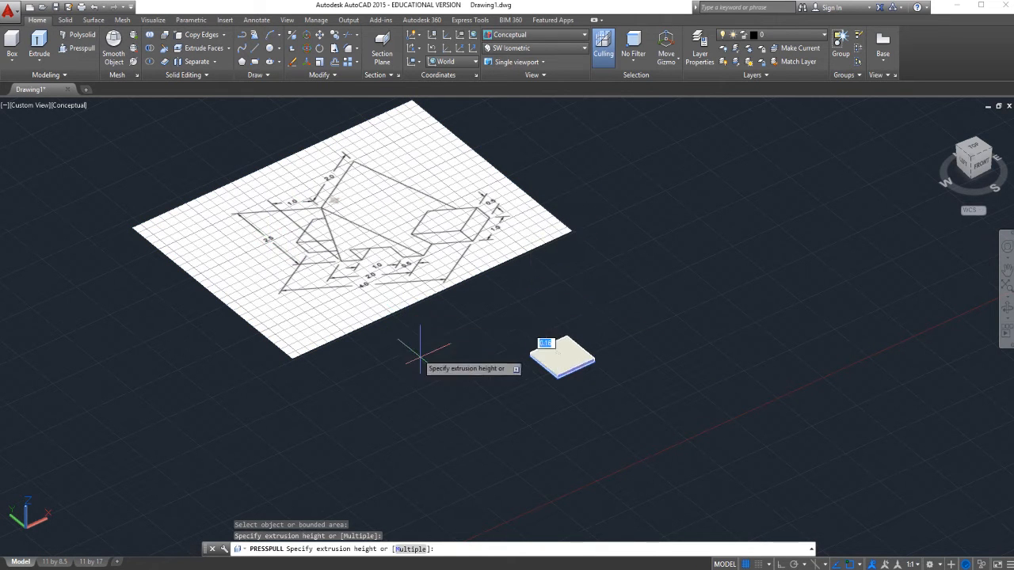
type("2.5")
key("Return")
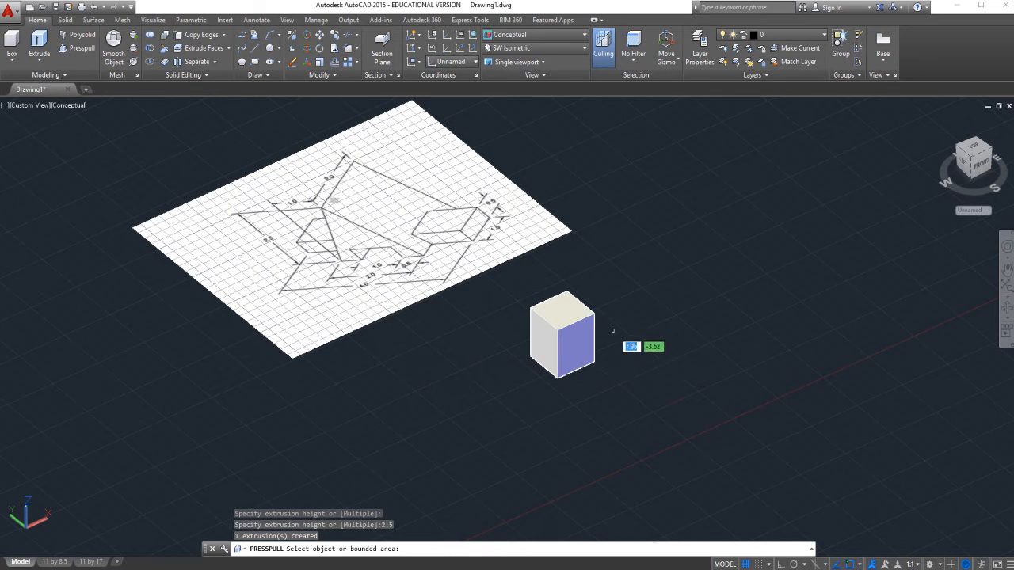
- Draw two lines on the block's left face, joining both bottom corners to the midpoint of the top edge
scroll(564, 339, "up", 3)
scroll(564, 339, "down", 3)
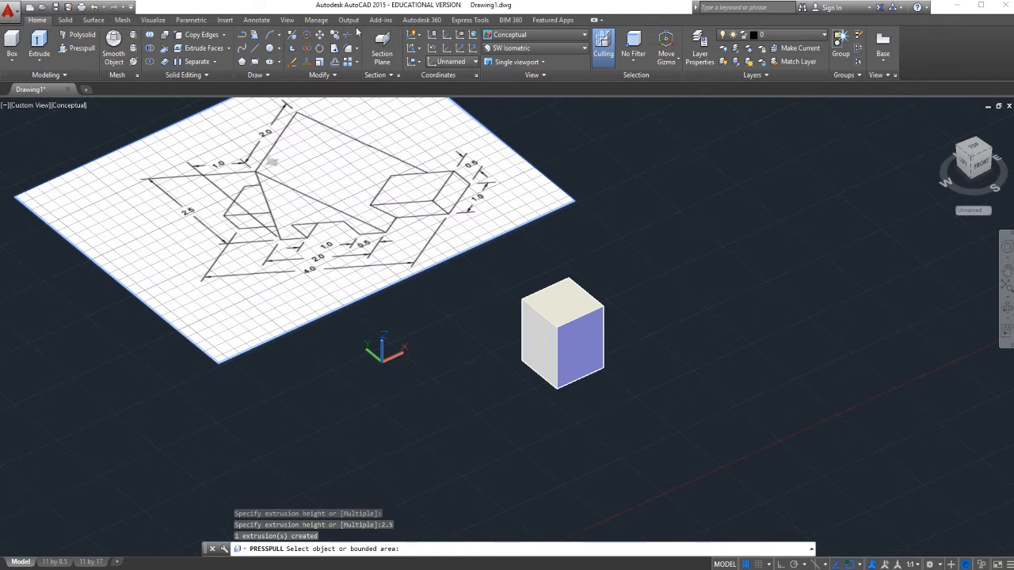
left_click(255, 52)
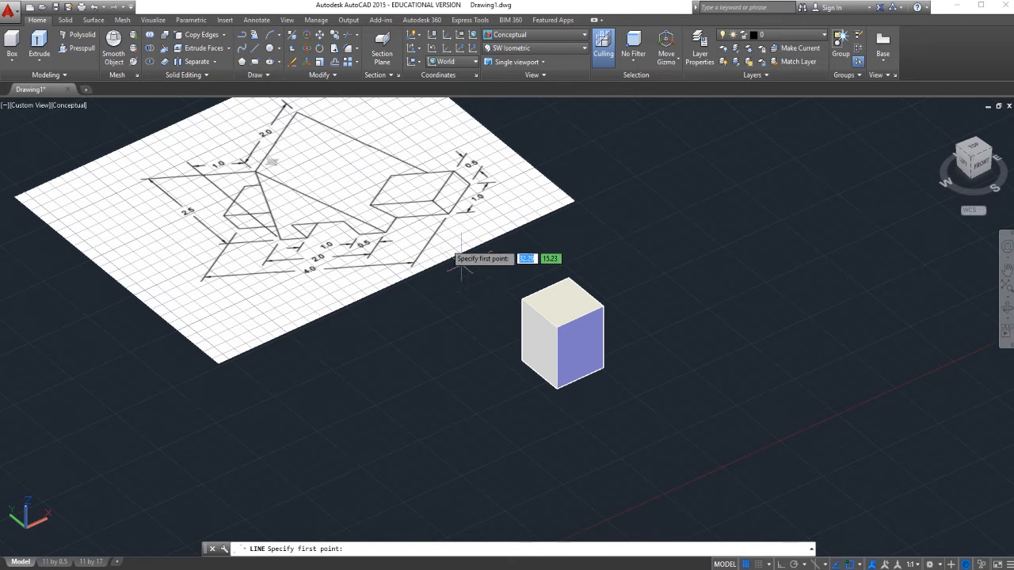
left_click(556, 389)
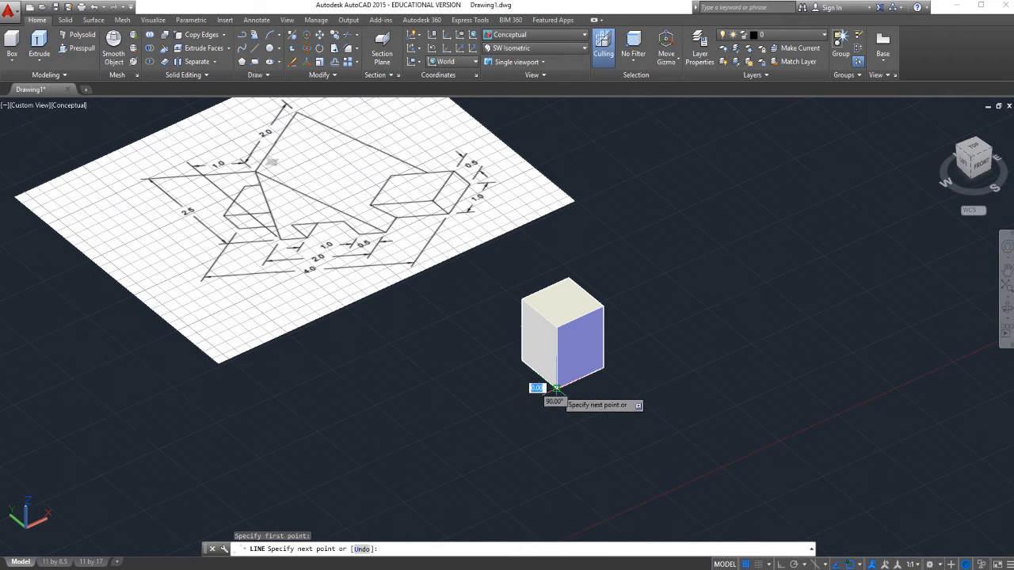
left_click(539, 314)
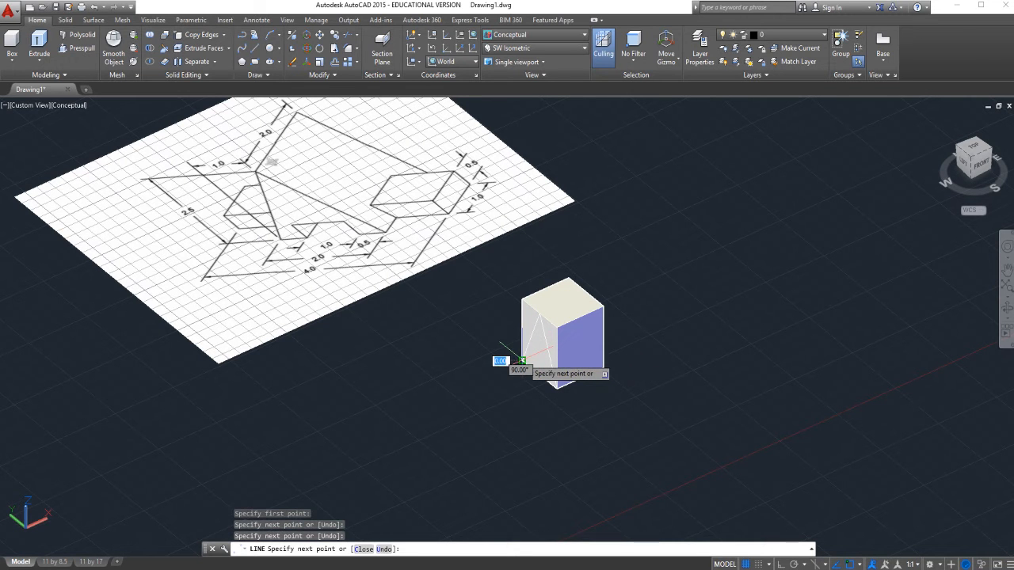
key("Escape")
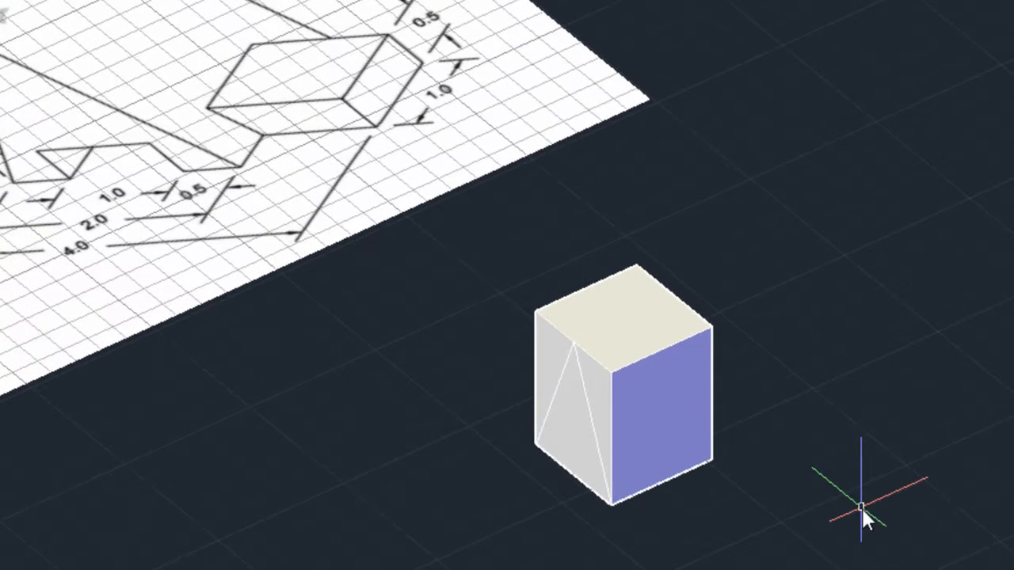
- Set the polar tracking increment angle to 10 degrees in the drafting settings
type("osnaps")
key("Return")
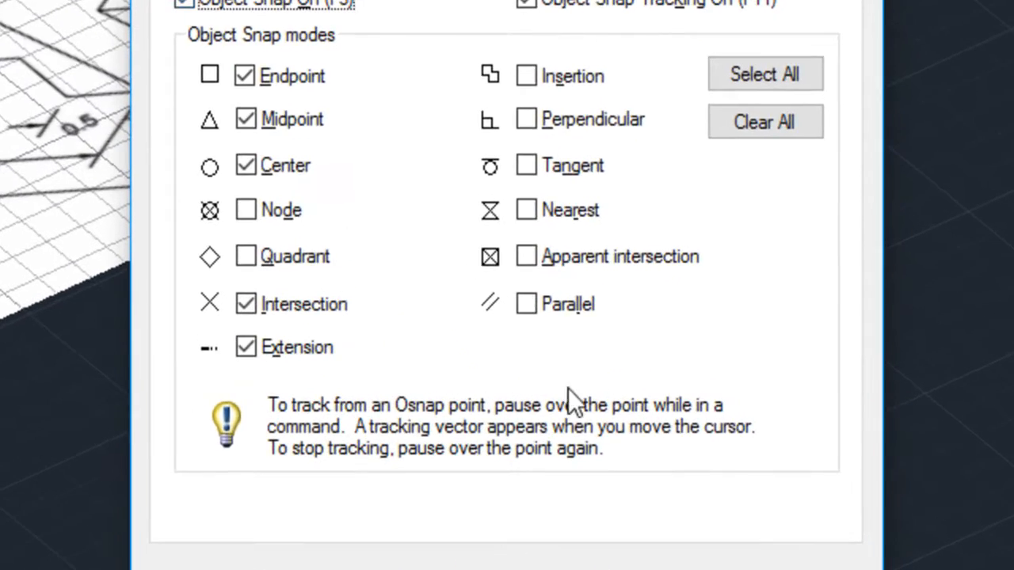
left_click(293, 0)
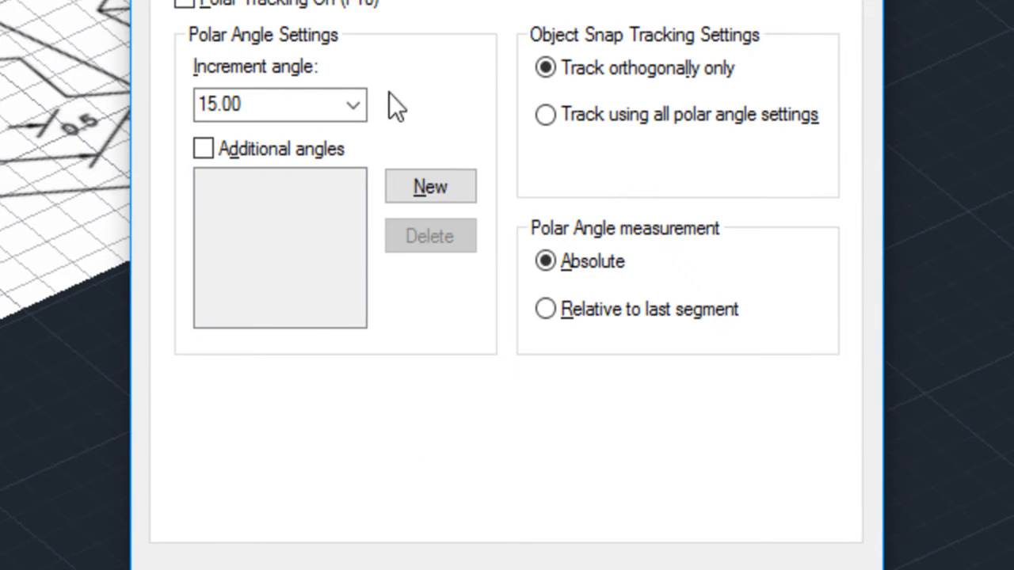
left_click(353, 106)
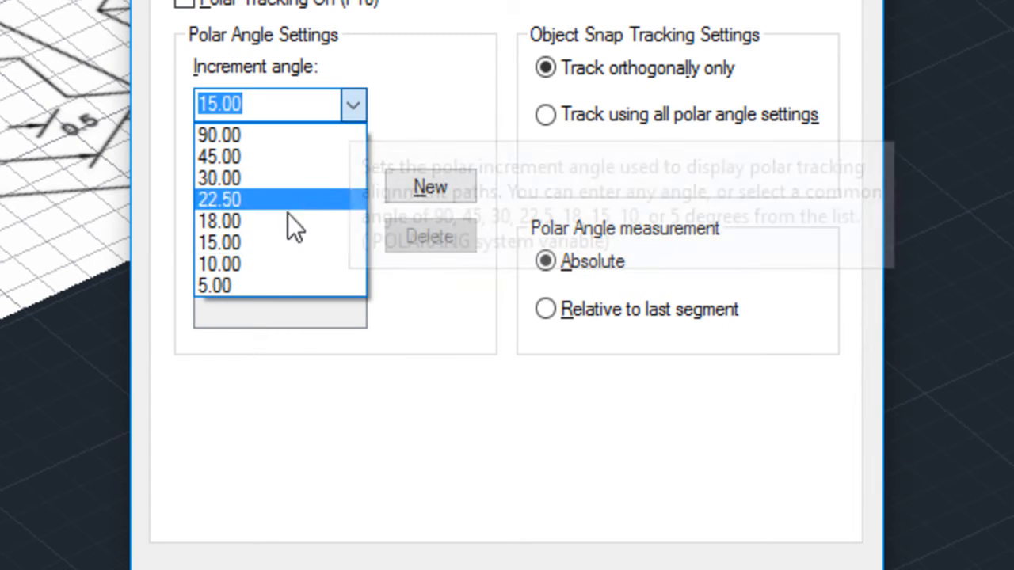
left_click(269, 263)
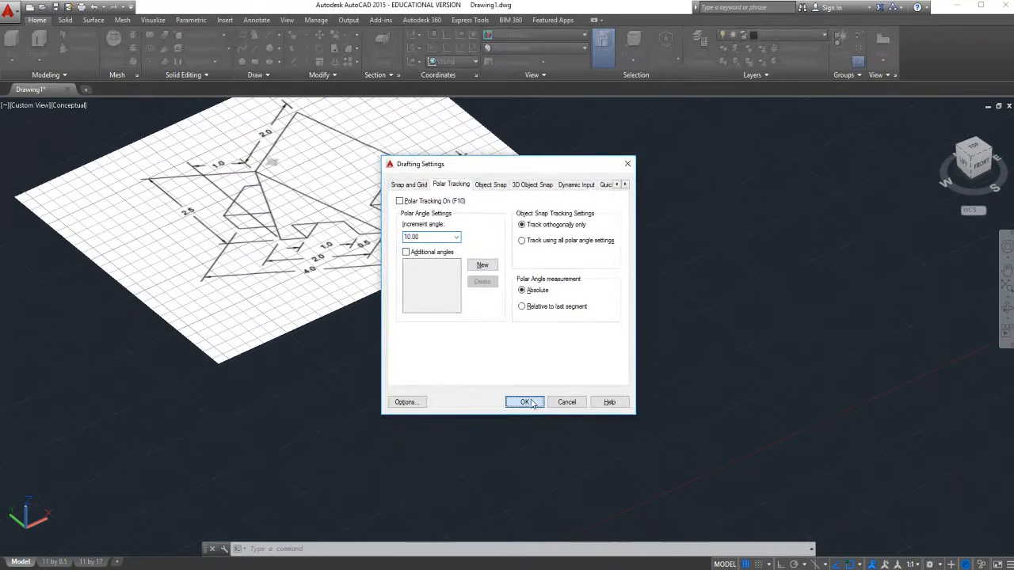
left_click(525, 402)
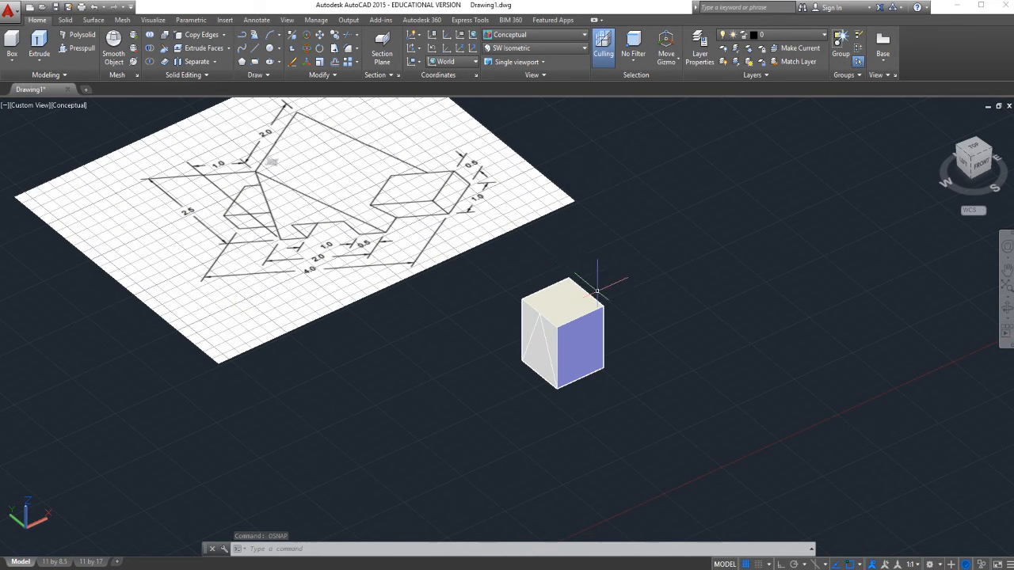
- Presspull the two areas outside the triangle through the block to cut it down to a triangular prism
left_click(82, 49)
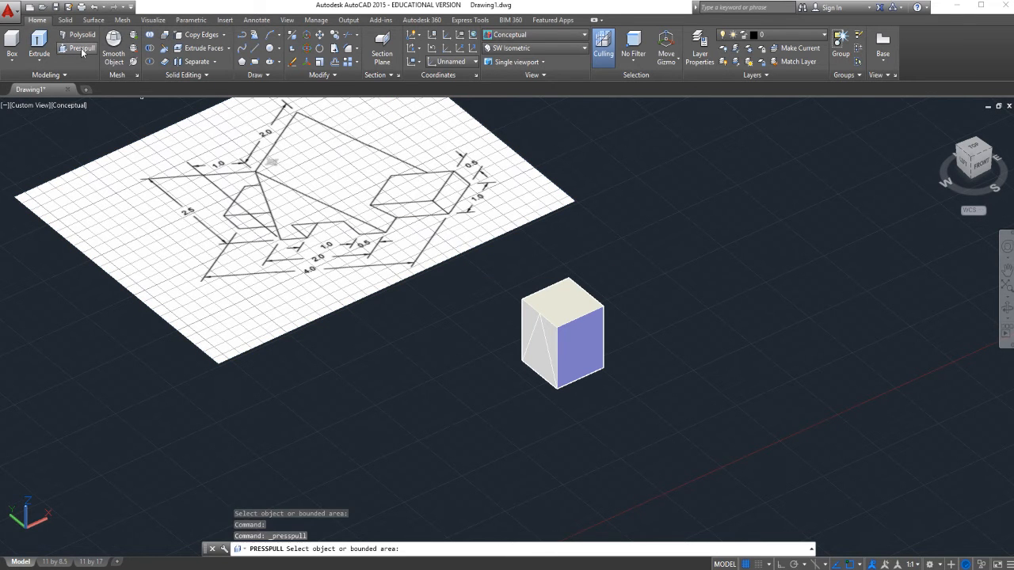
left_click(557, 345)
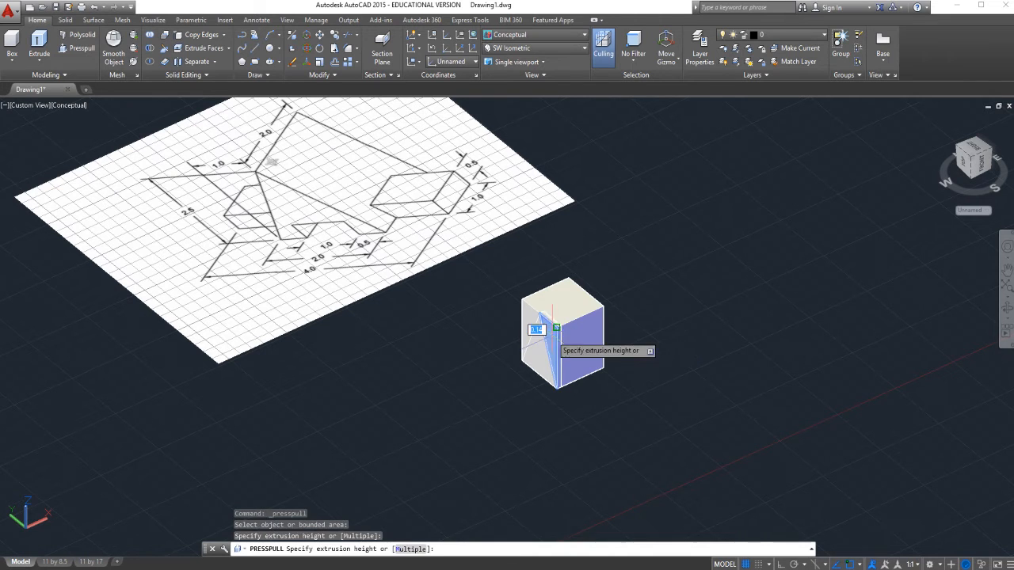
left_click(589, 297)
left_click(523, 316)
left_click(694, 265)
key("Escape")
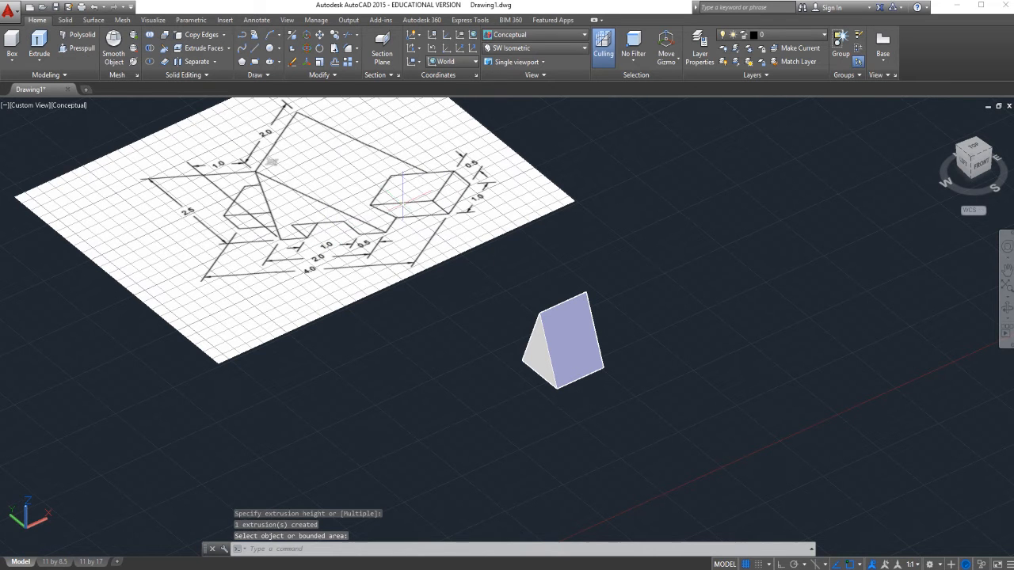
- Draw a rectangle with length 1.0 and width 4.0 on the ground plane beside the triangular prism
left_click(254, 63)
left_click(628, 282)
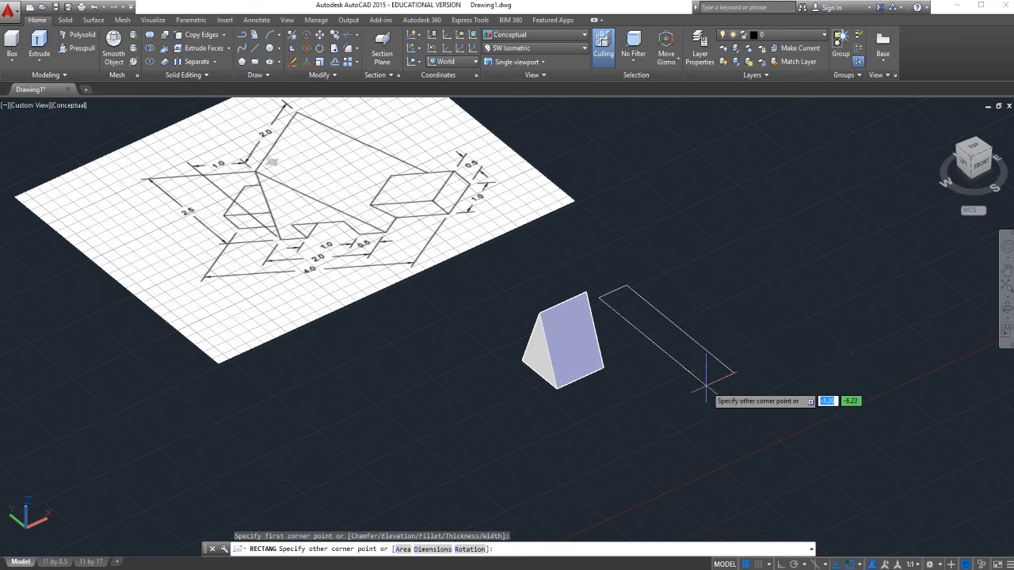
left_click(434, 549)
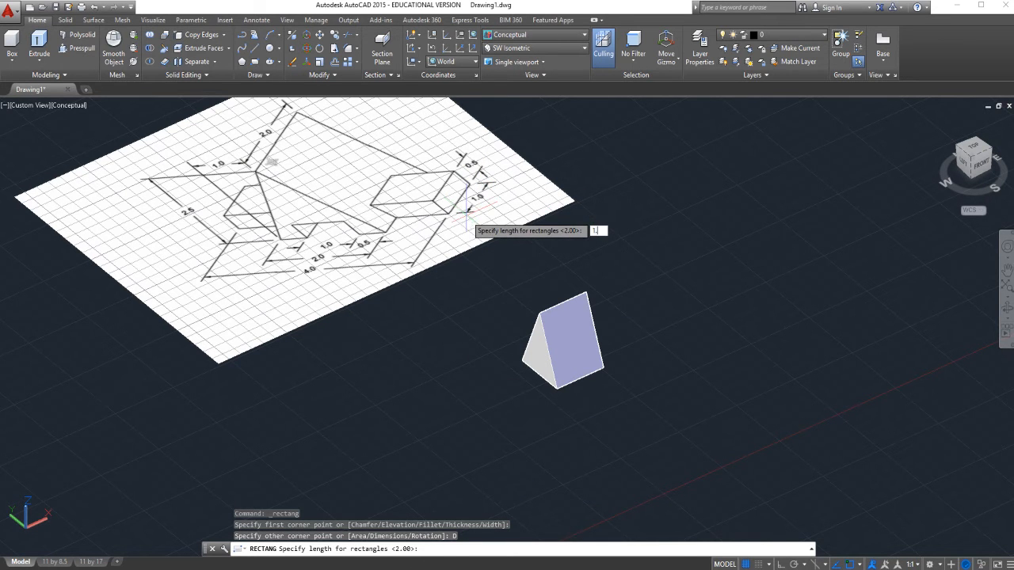
key("Return")
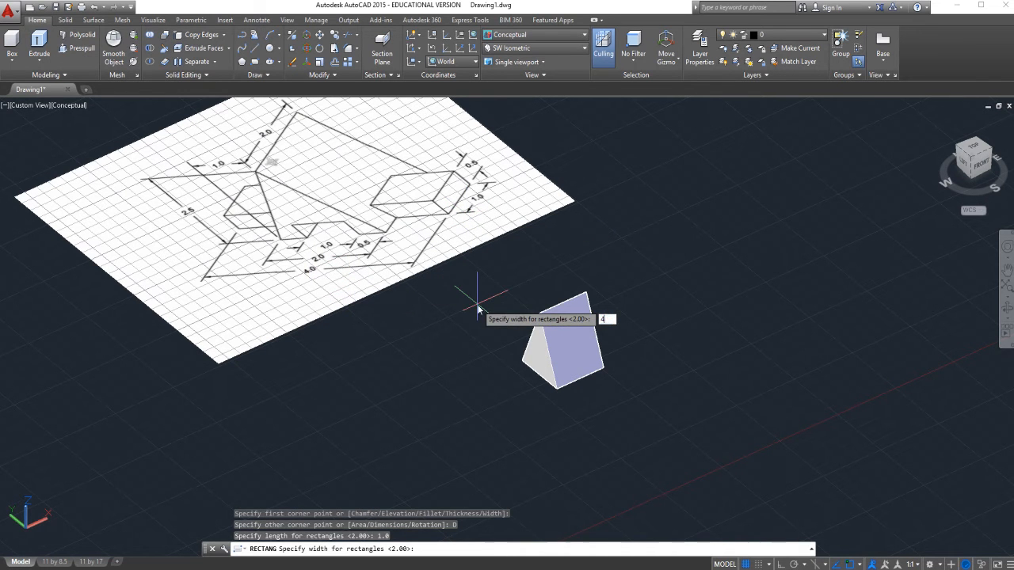
type("4.0")
key("Return")
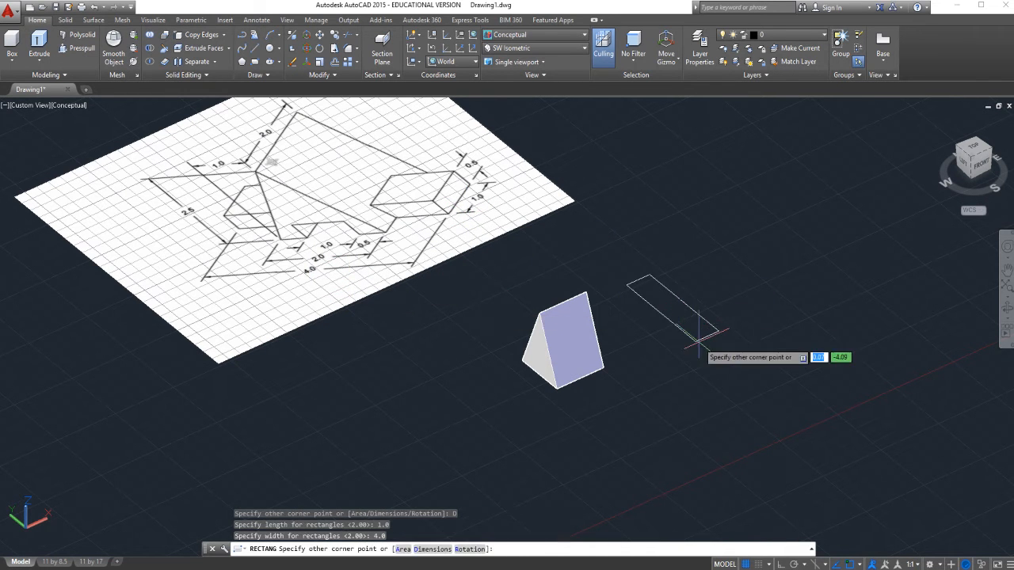
left_click(632, 320)
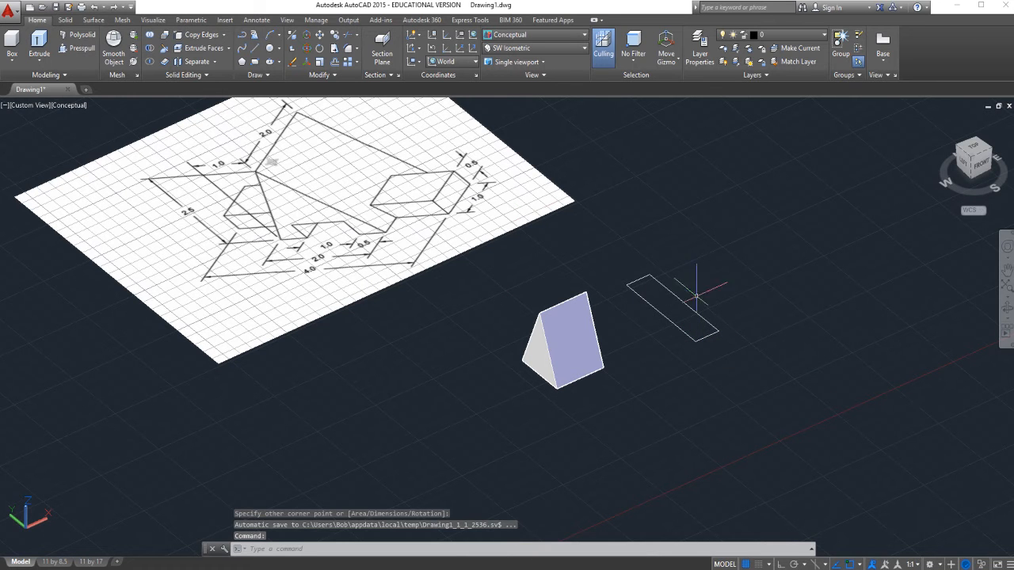
- Presspull the 1.0 by 4.0 rectangle upward to a height of 0.5 to form a bar
left_click(82, 48)
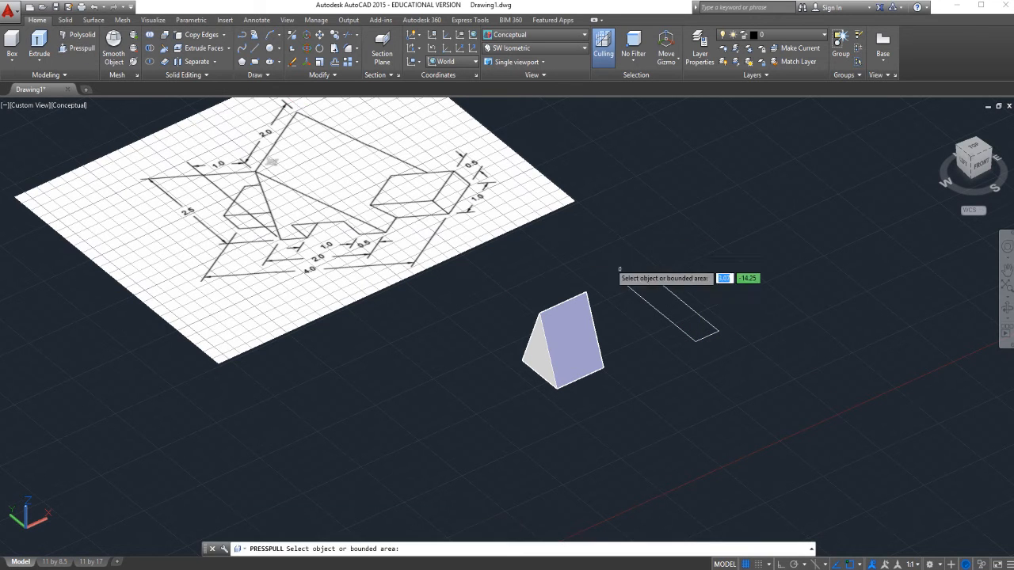
left_click(664, 305)
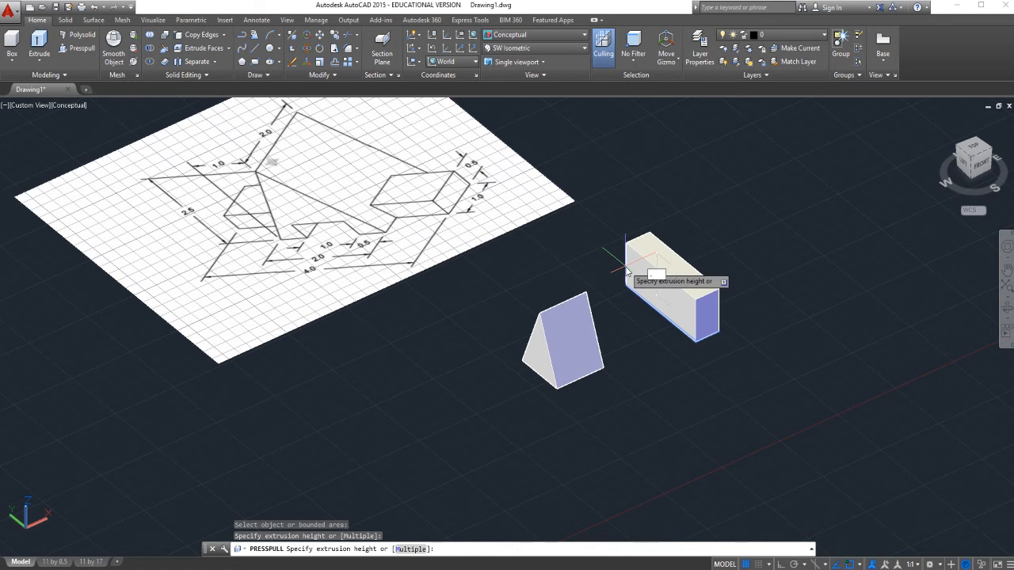
type(".5")
key("Return")
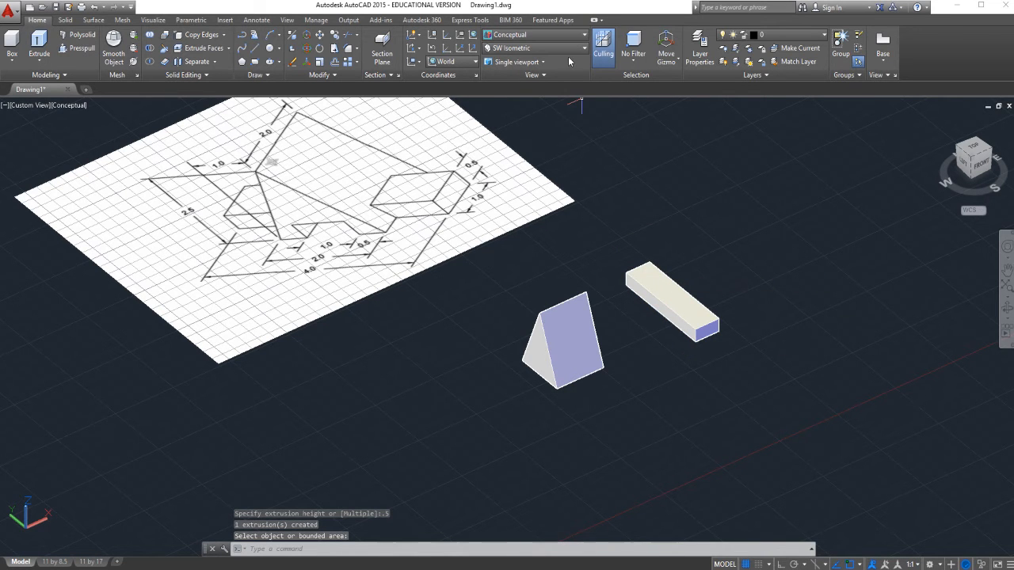
- Switch the visual style to 2D Wireframe and draw a helper line across the prism's base, joining the midpoints of its two end edges
left_click(545, 39)
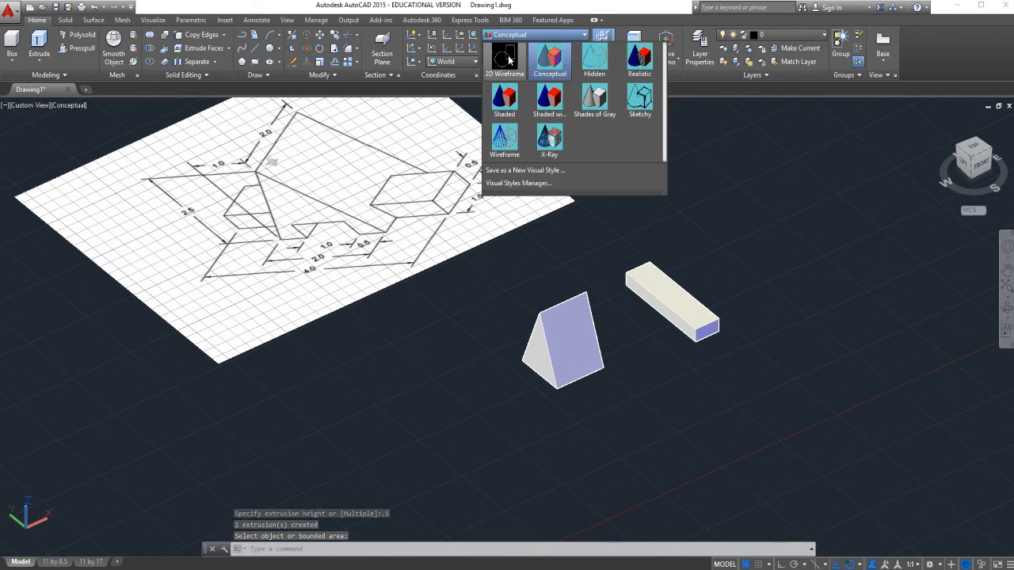
left_click(510, 61)
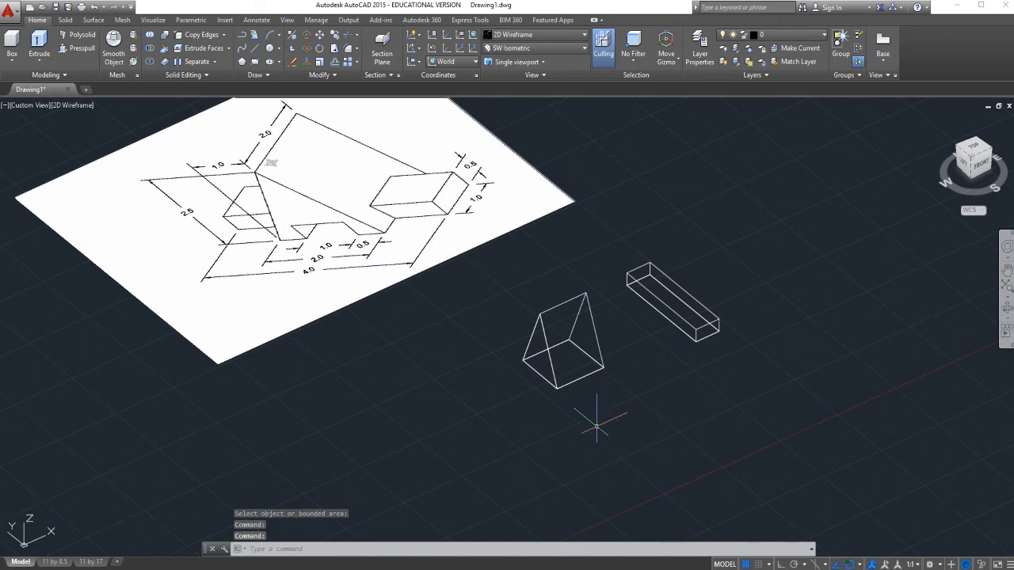
left_click(256, 48)
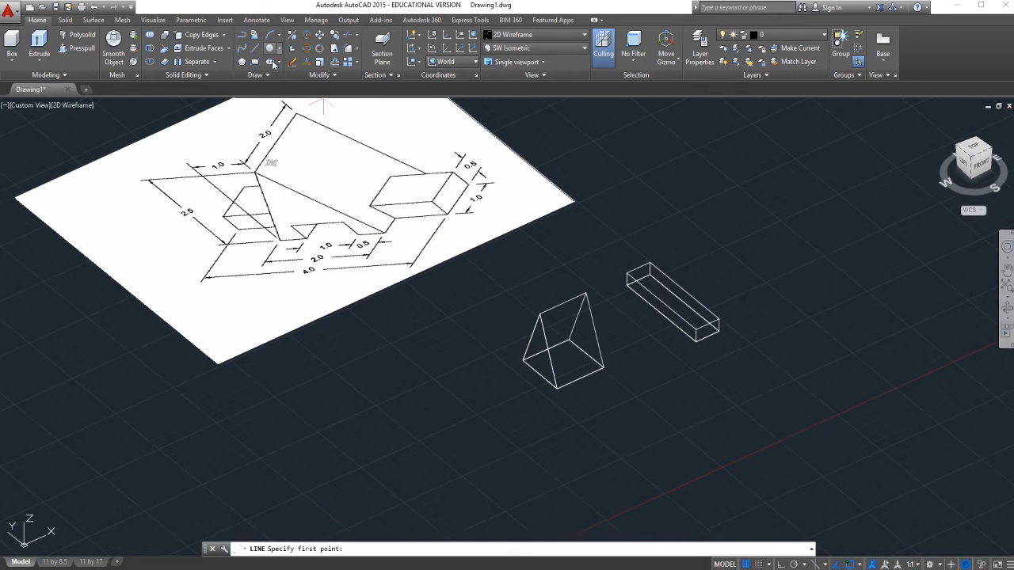
left_click(541, 375)
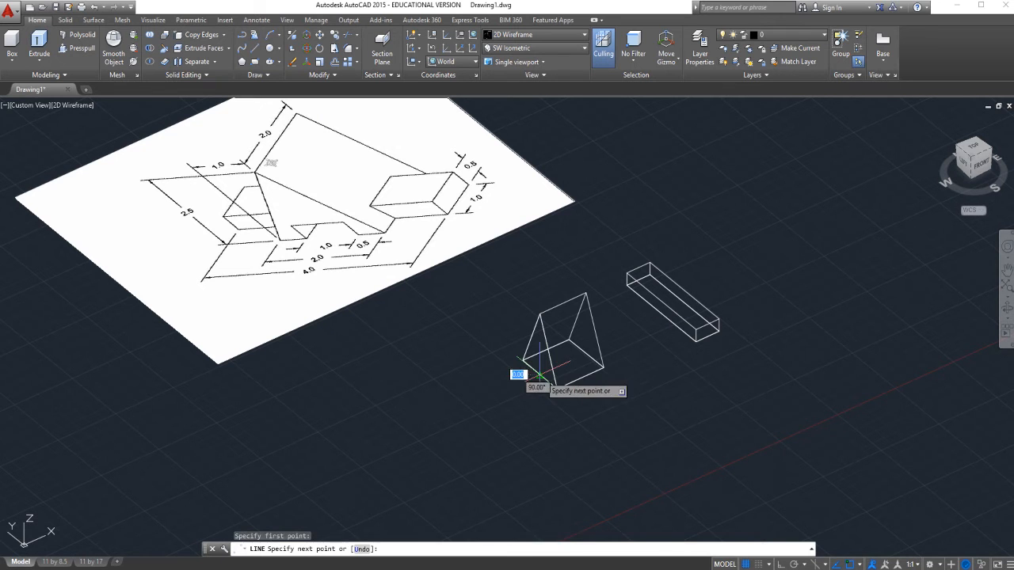
left_click(586, 354)
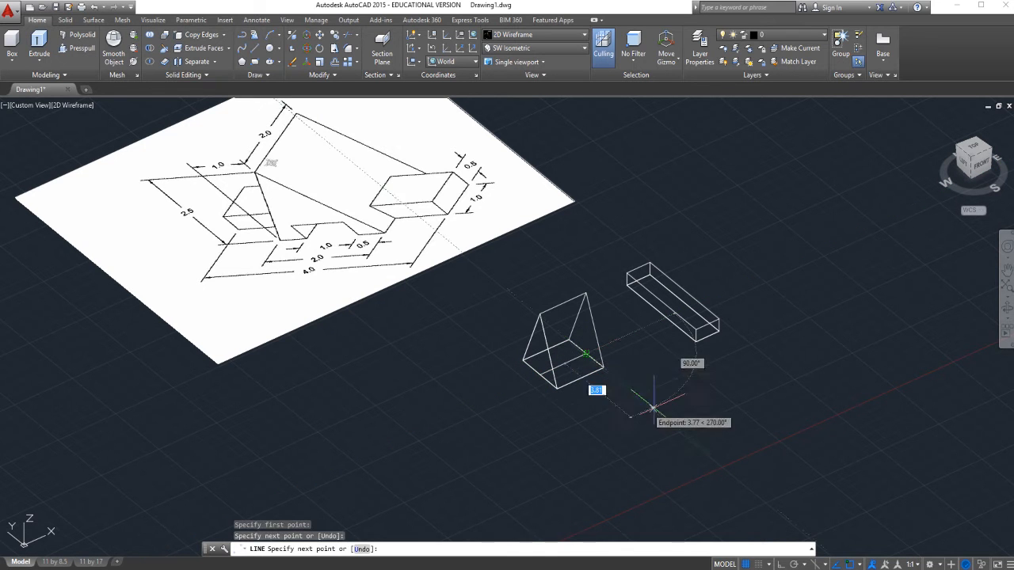
key("Escape")
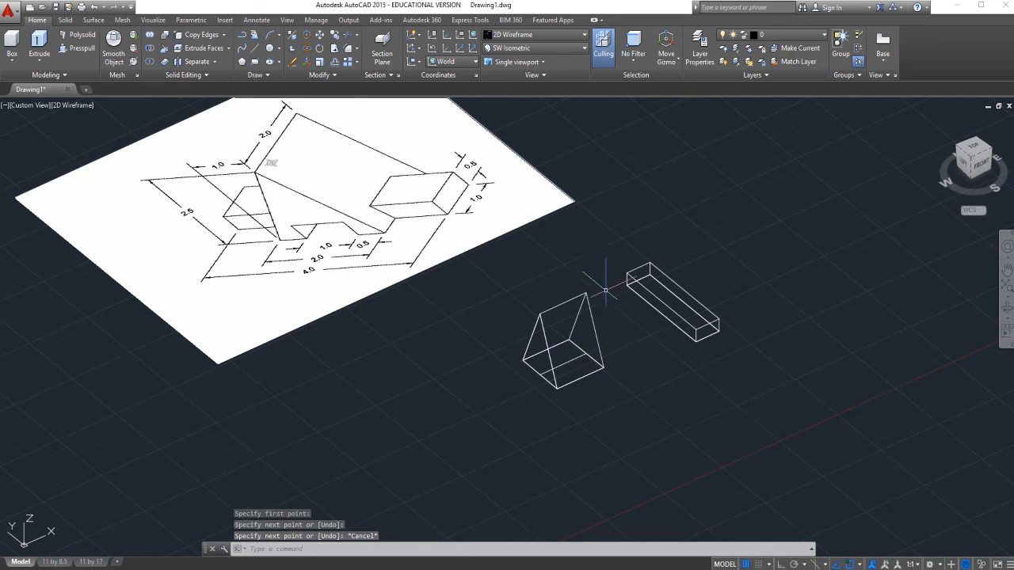
- Draw a helper line across the bar's base, joining the midpoints of its two long bottom edges
key("Return")
left_click(660, 315)
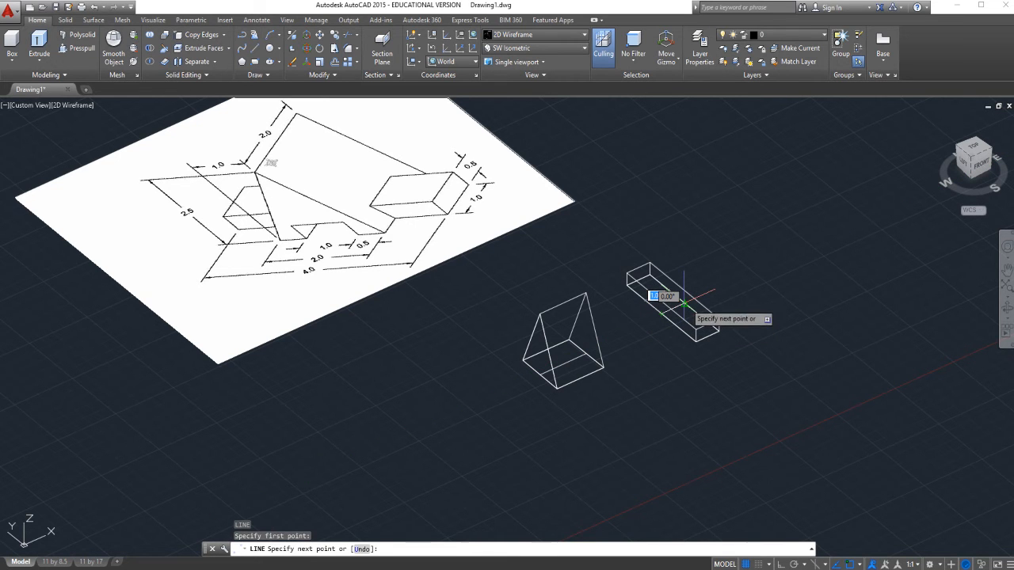
left_click(684, 304)
key("Escape")
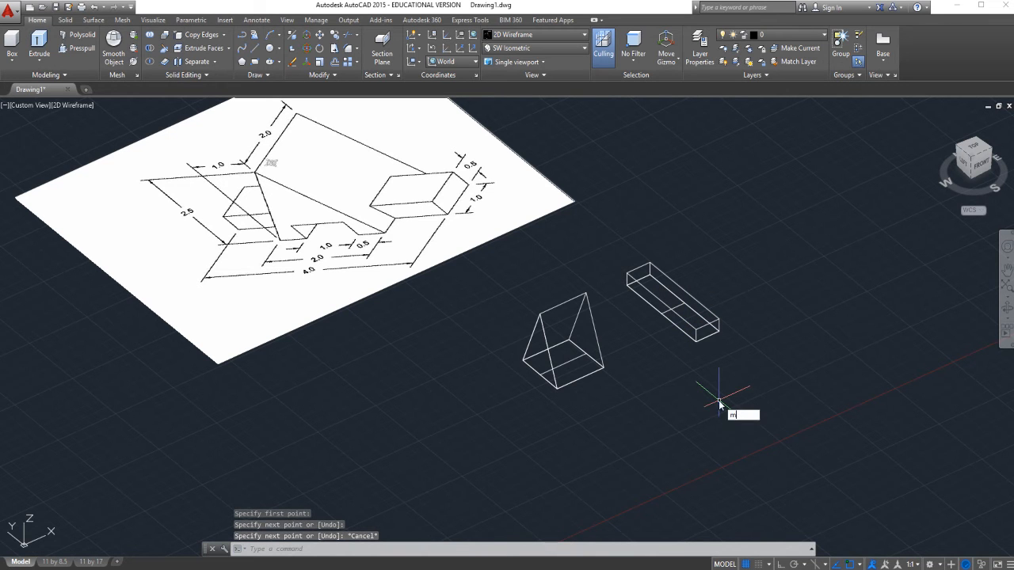
- Move the bar from the midpoint of its base helper line onto the midpoint of the prism's base helper line
key("Return")
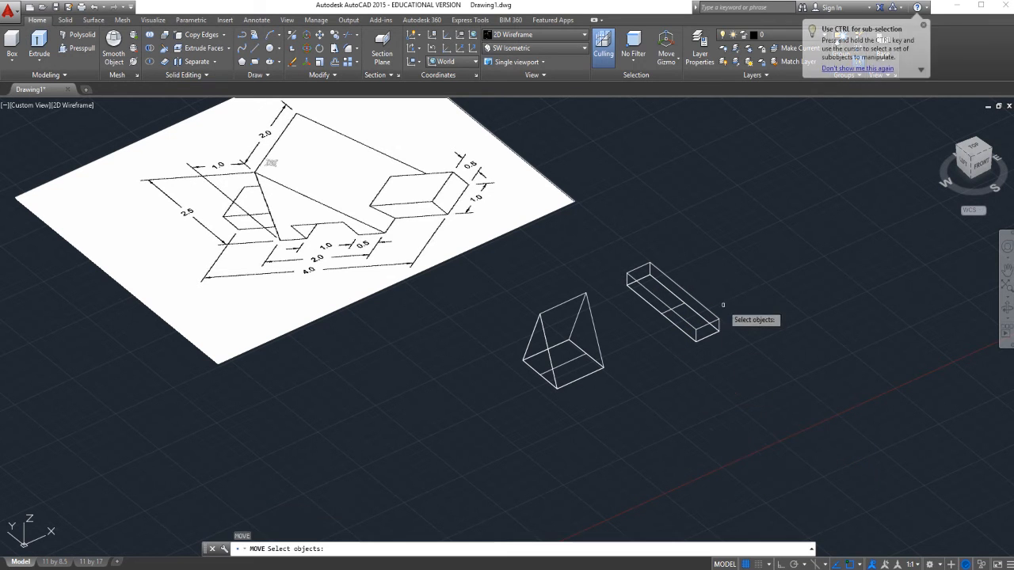
left_click(719, 318)
key("Return")
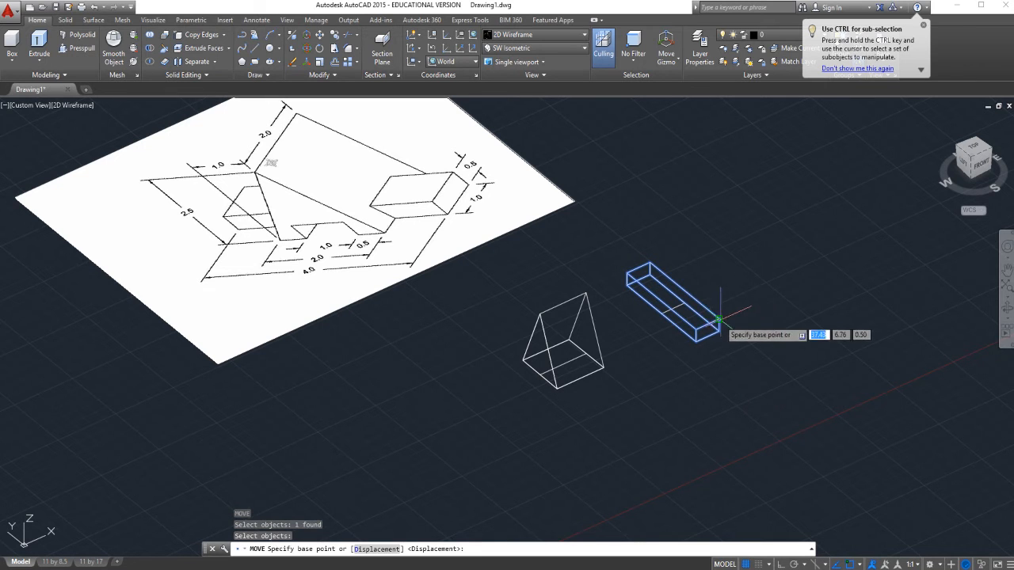
left_click(672, 309)
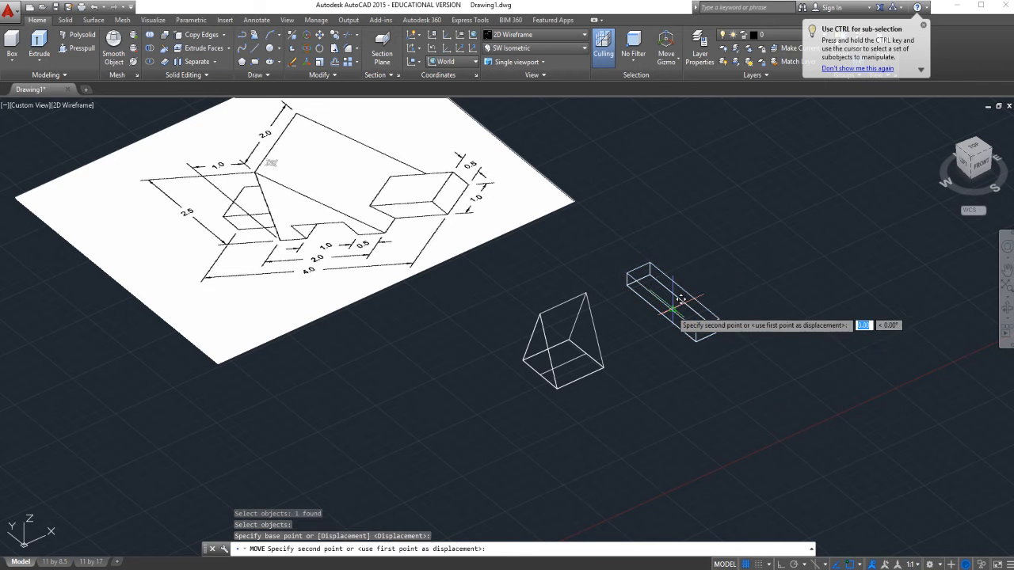
left_click(563, 360)
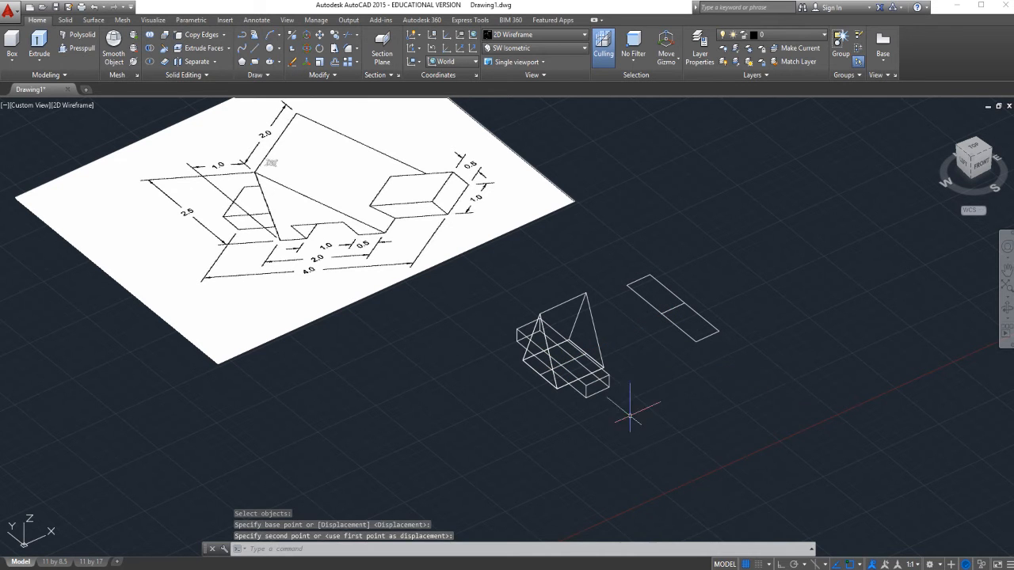
- Erase the leftover rectangle and both helper lines, and set the visual style back to Conceptual
key("Escape")
left_click(749, 274)
left_click(652, 340)
key("Delete")
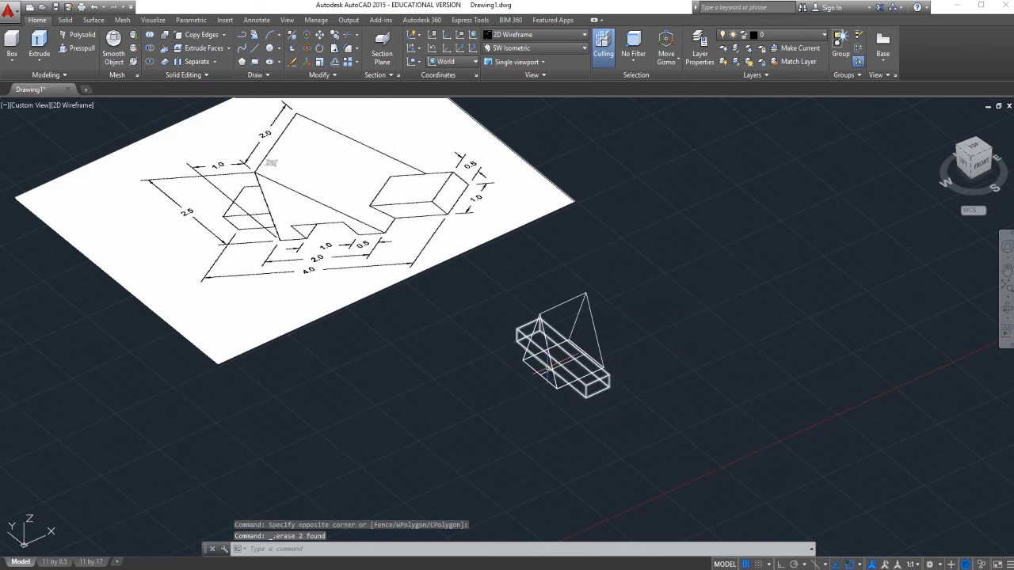
key("Escape")
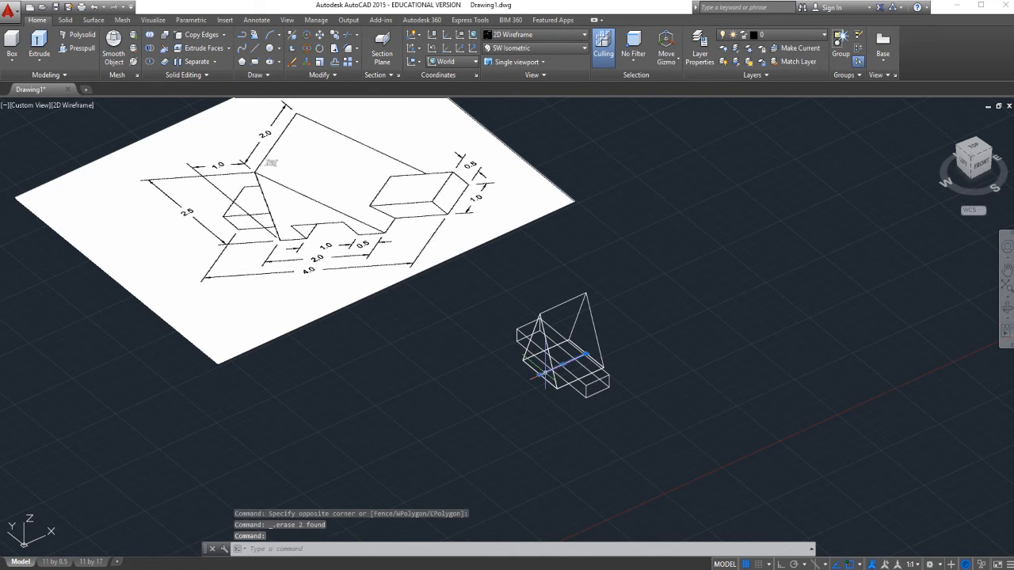
key("Delete")
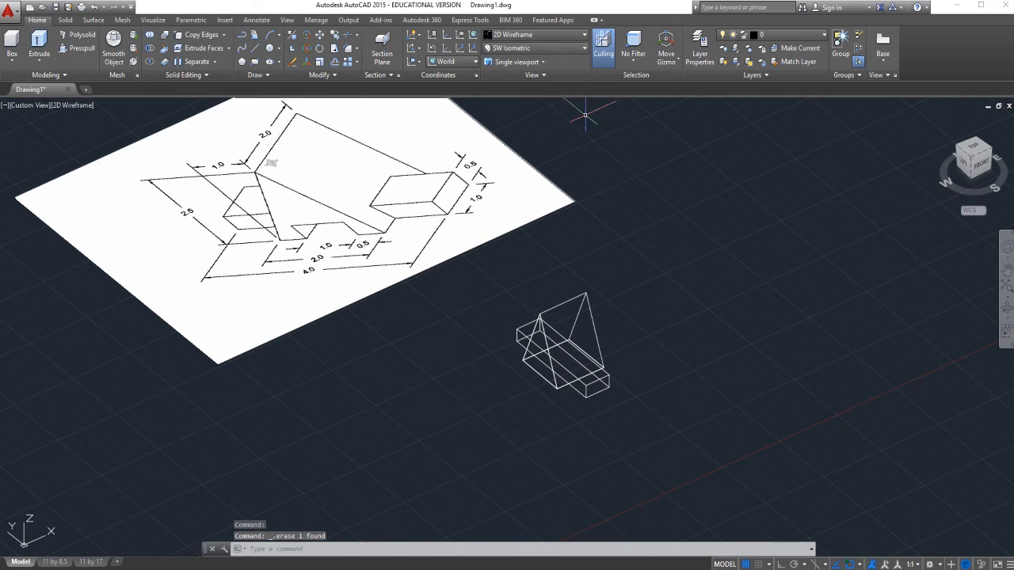
left_click(552, 35)
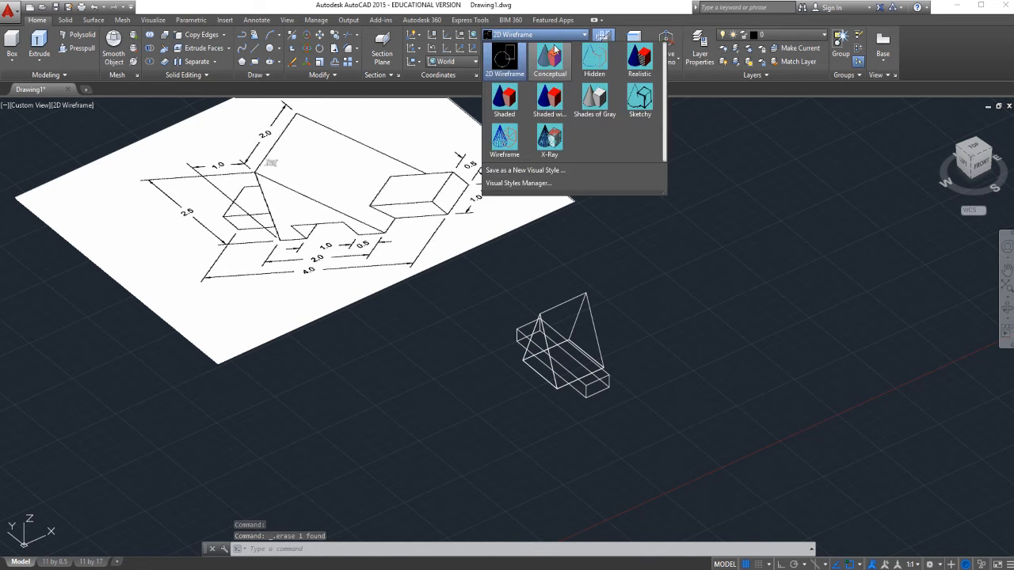
left_click(554, 53)
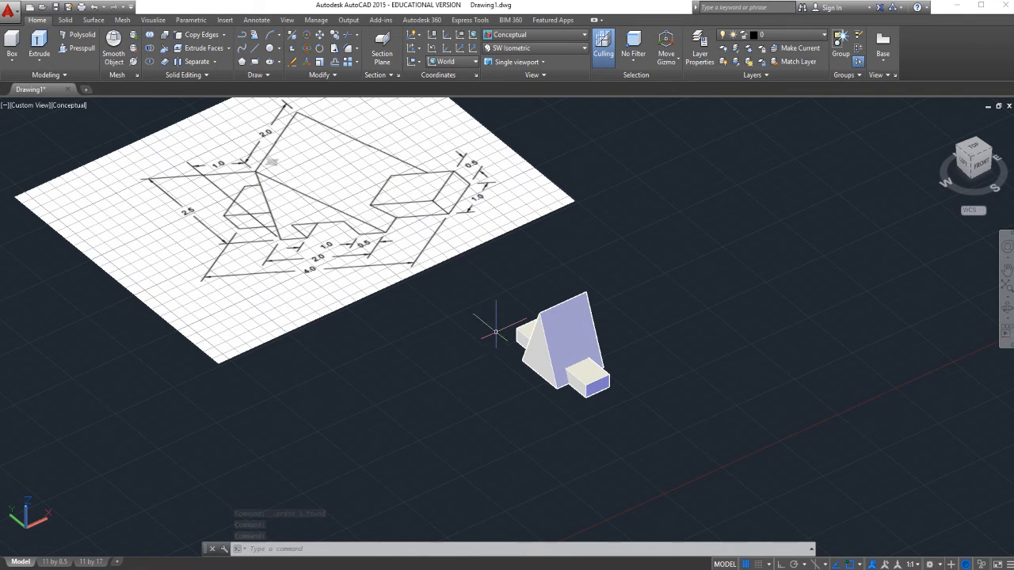
- Move the prism and the bar together to a clear spot away from the leftover sketch geometry, using the bar's bottom corner as base point
type("M")
key("Return")
left_click(598, 275)
left_click(595, 329)
left_click(606, 383)
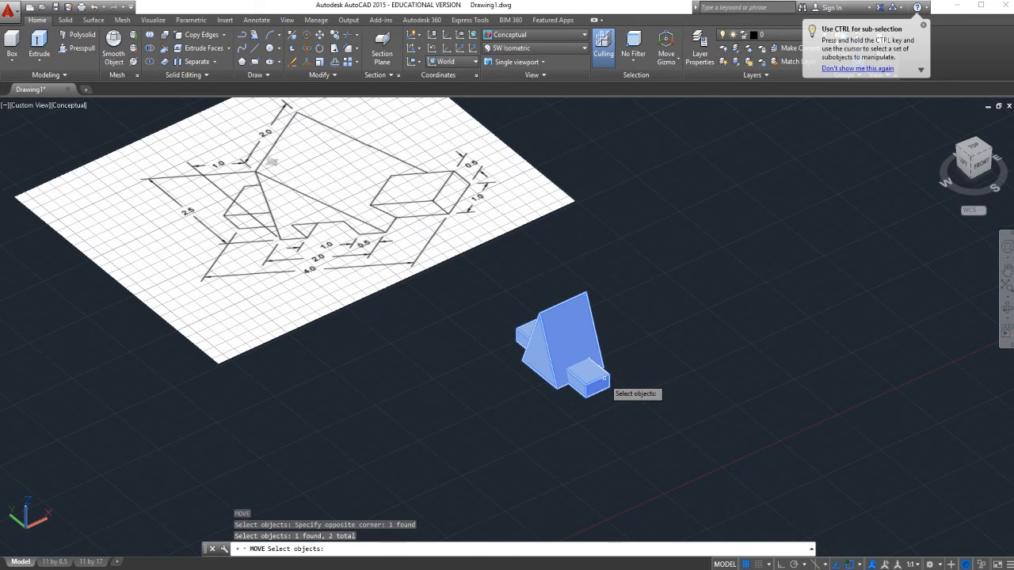
key("Return")
left_click(587, 395)
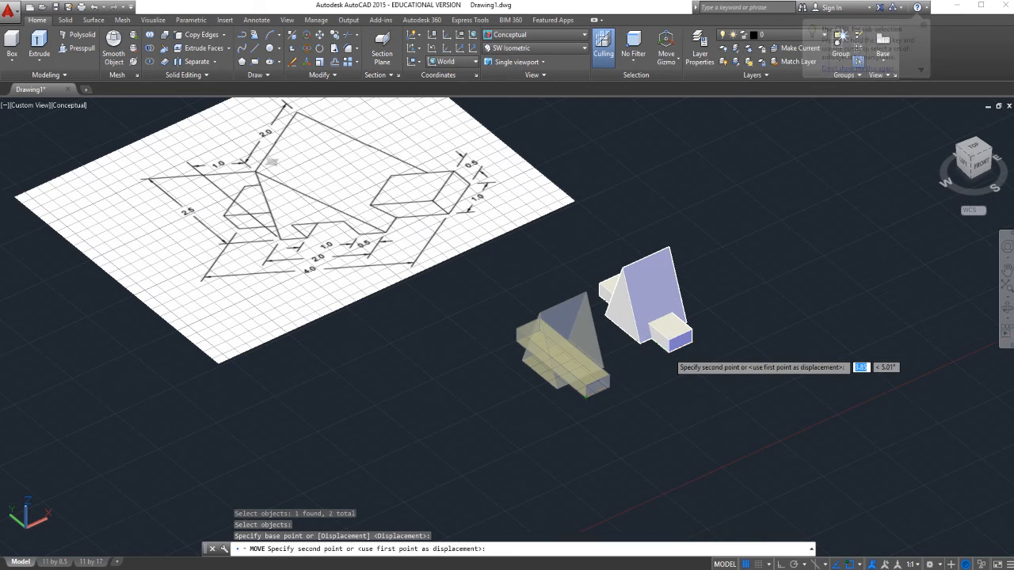
left_click(669, 355)
- Erase the sketch geometry left behind at the solids' original position
left_click(580, 295)
left_click(491, 415)
key("Delete")
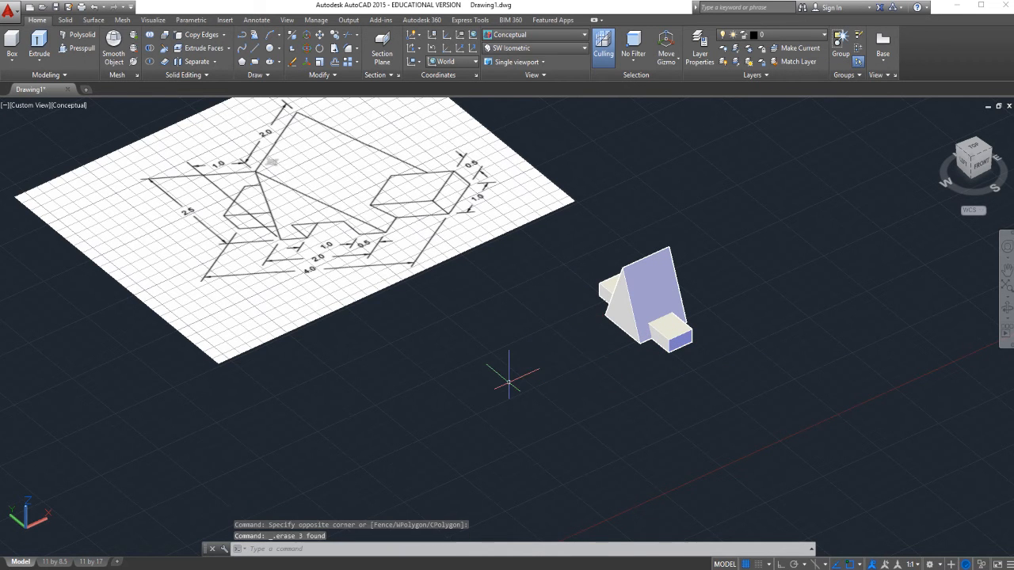
- Union the triangular prism and the crossing bar into one solid
left_click(150, 36)
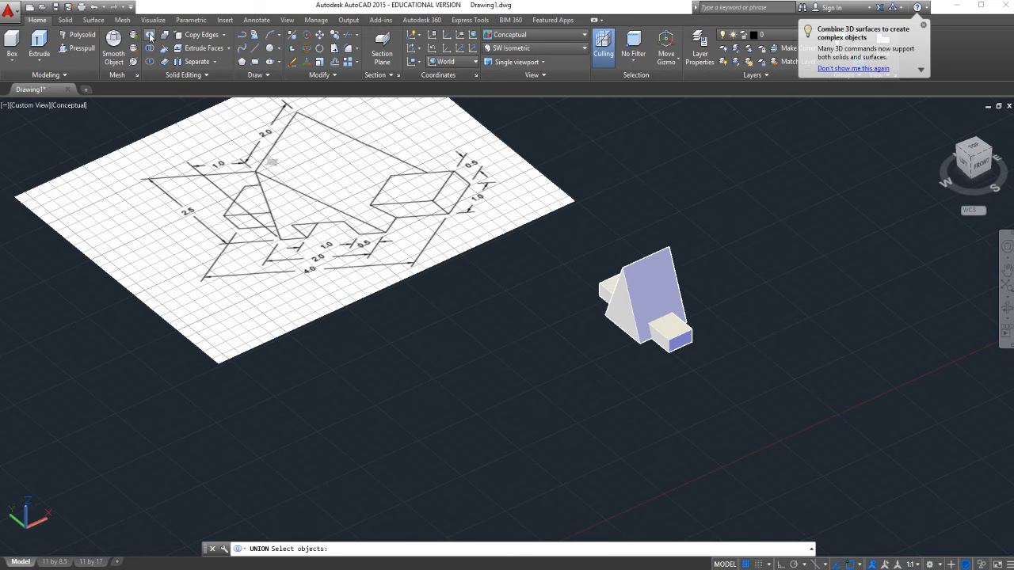
left_click(658, 248)
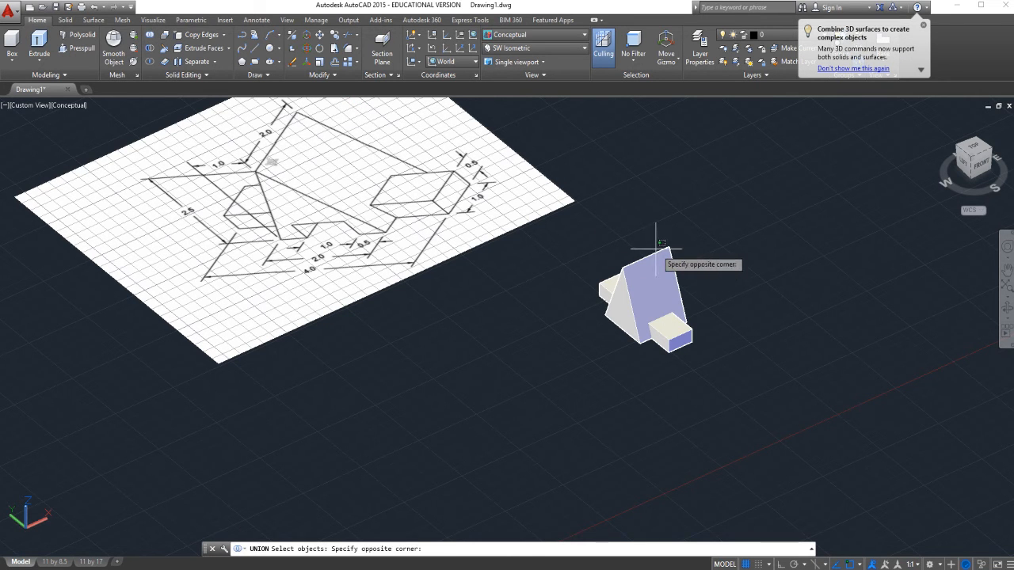
left_click(646, 258)
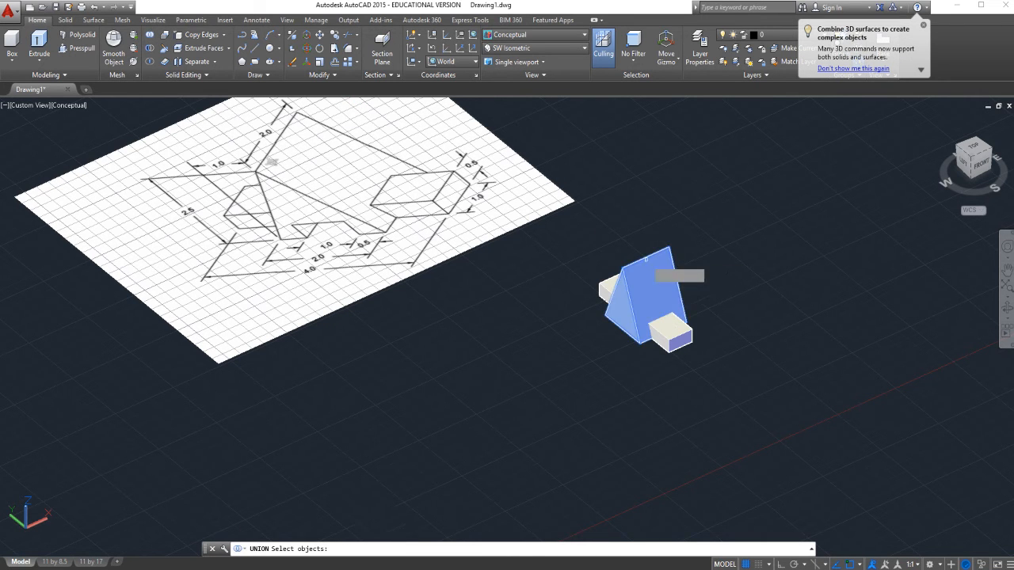
left_click(671, 339)
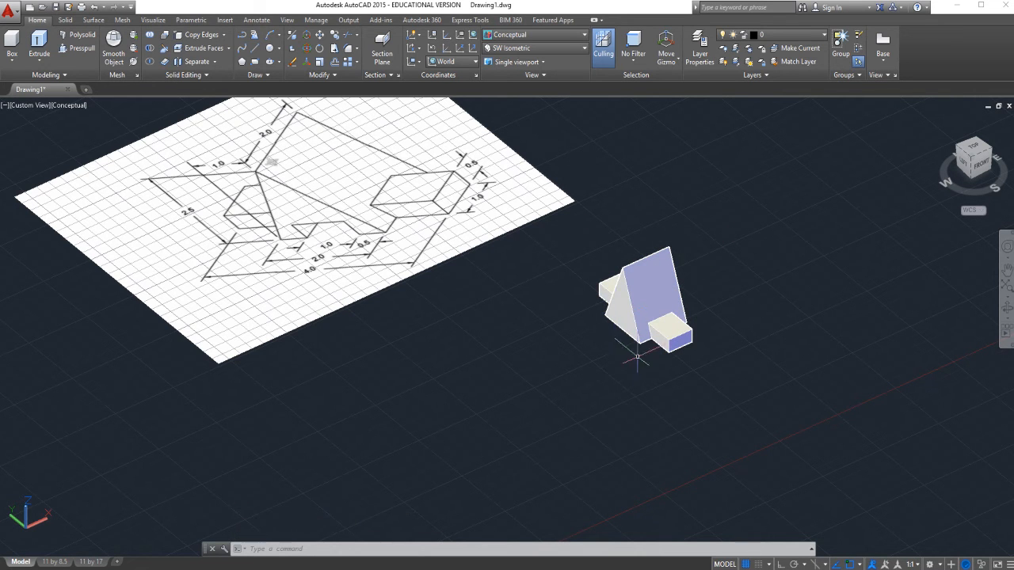
- Draw a vertical line on the prism's triangular end face from its apex down to the base edge
scroll(614, 317, "up", 1)
scroll(614, 317, "down", 2)
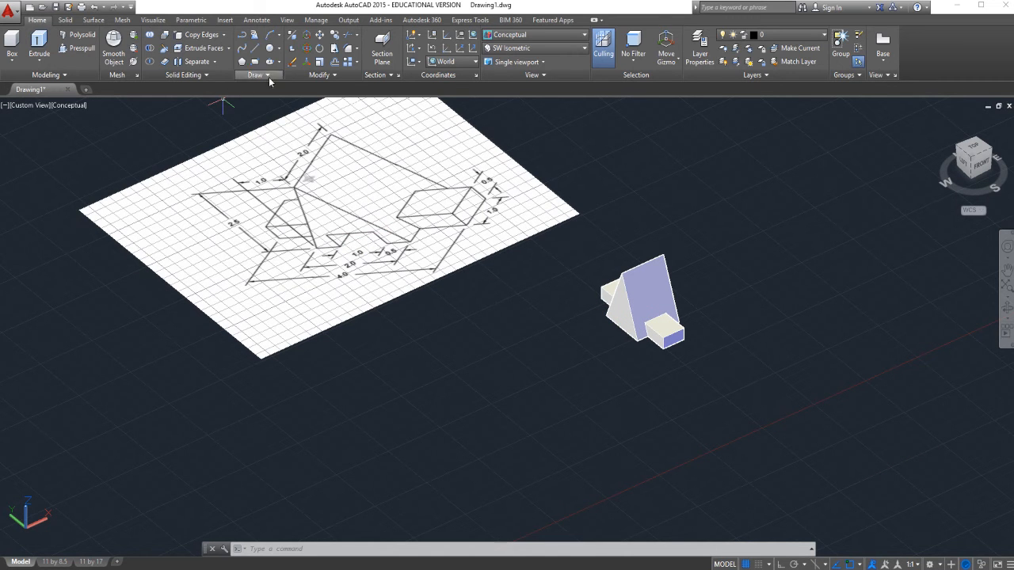
left_click(256, 48)
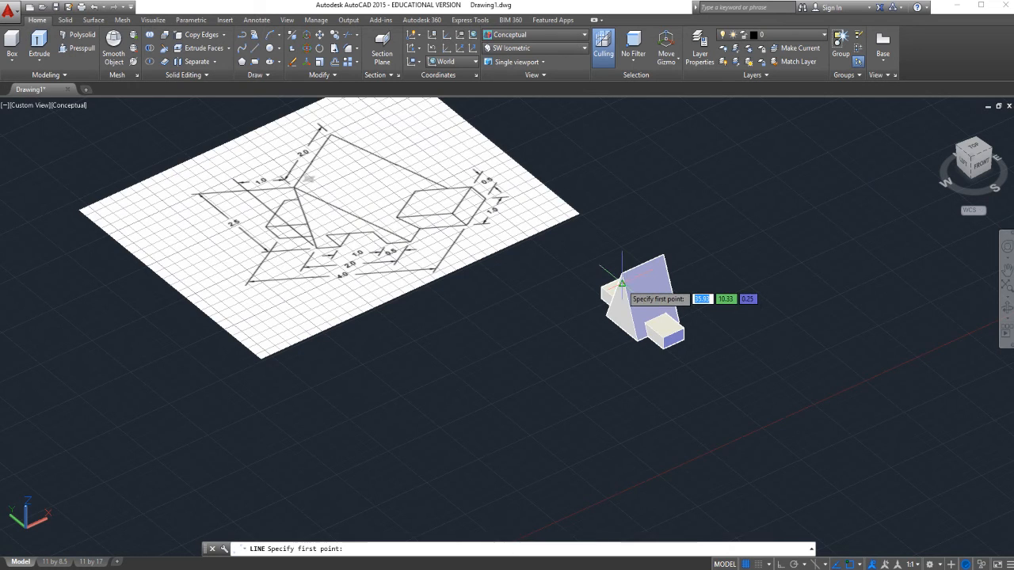
scroll(614, 287, "up", 3)
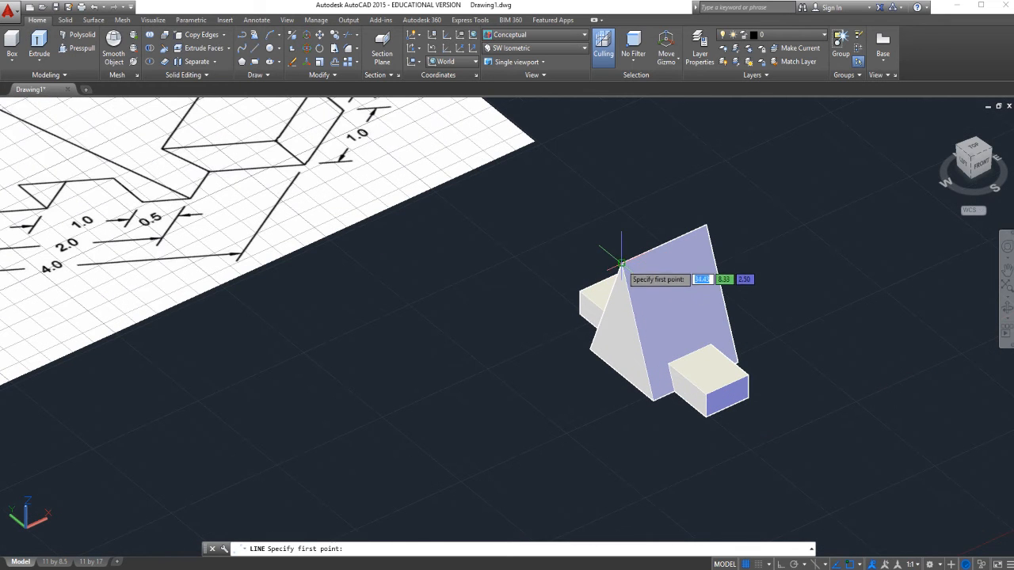
left_click(621, 264)
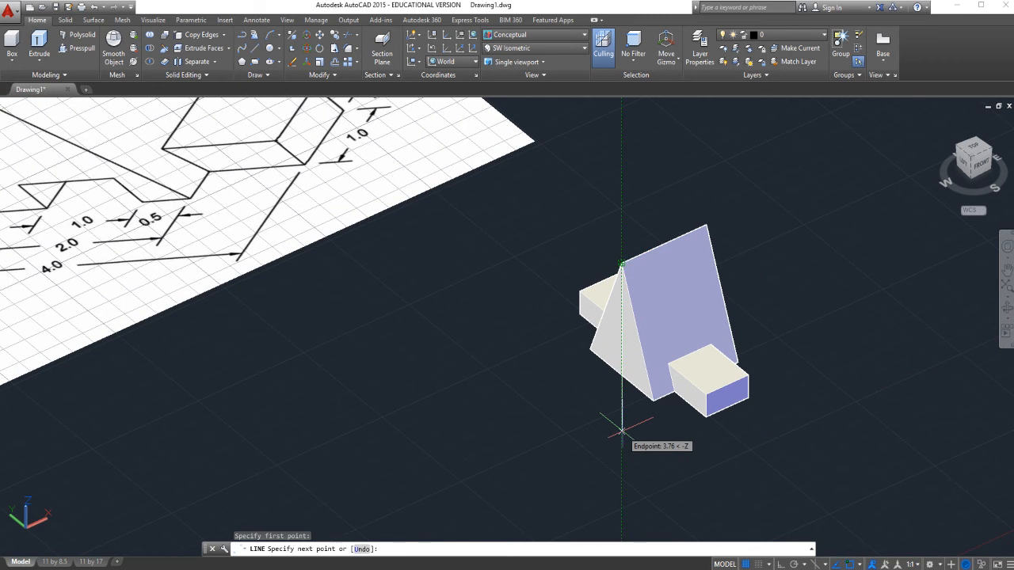
left_click(621, 378)
key("Escape")
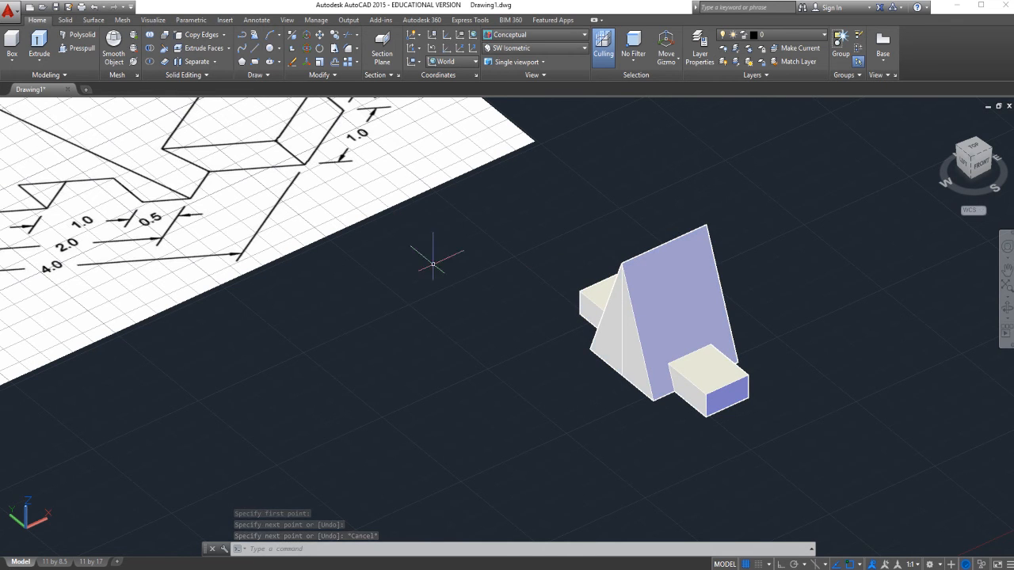
- Copy the base edge of the triangular end face 0.5 straight up, using the edge's midpoint as base point
left_click(225, 35)
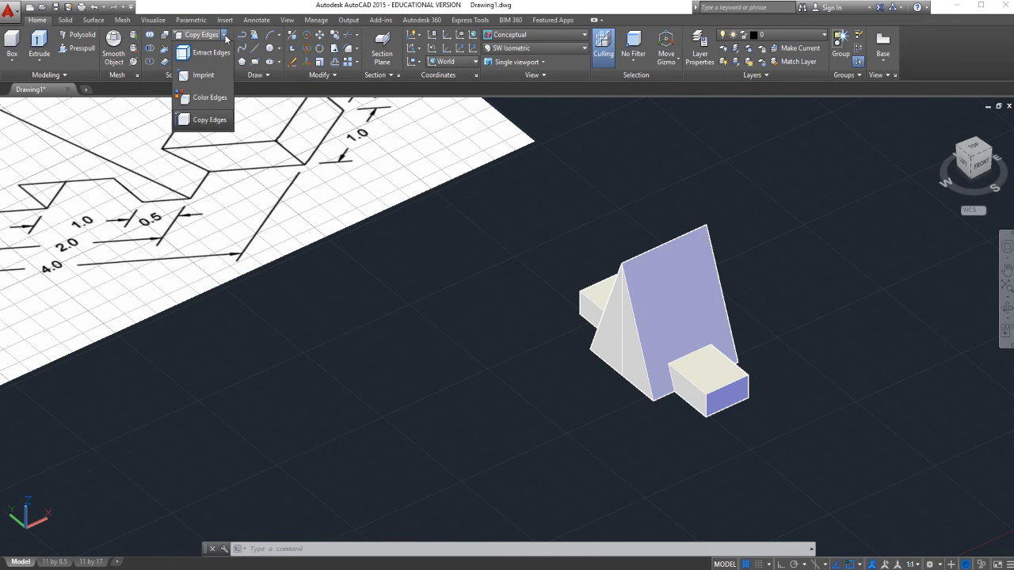
left_click(215, 121)
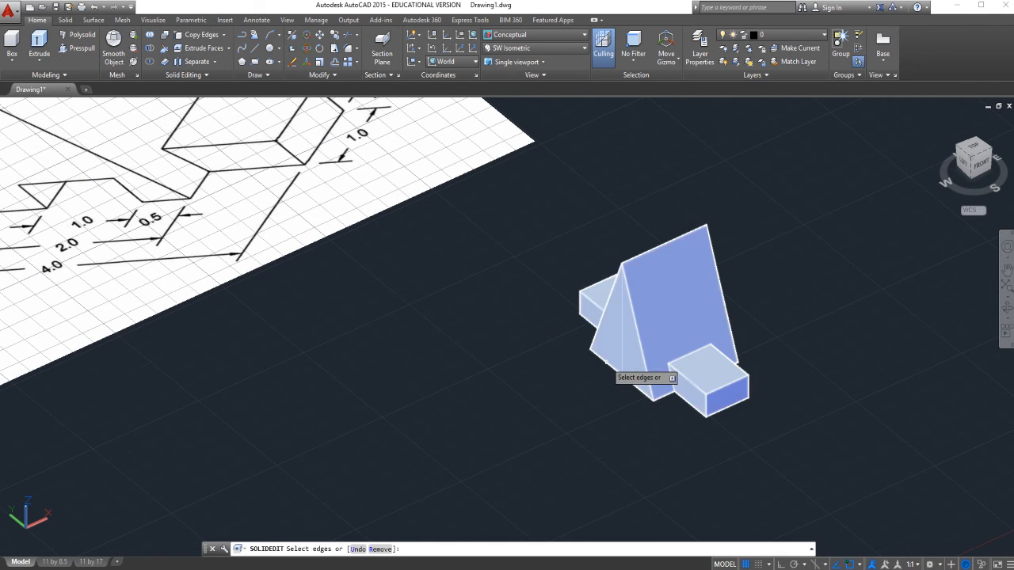
left_click(606, 362)
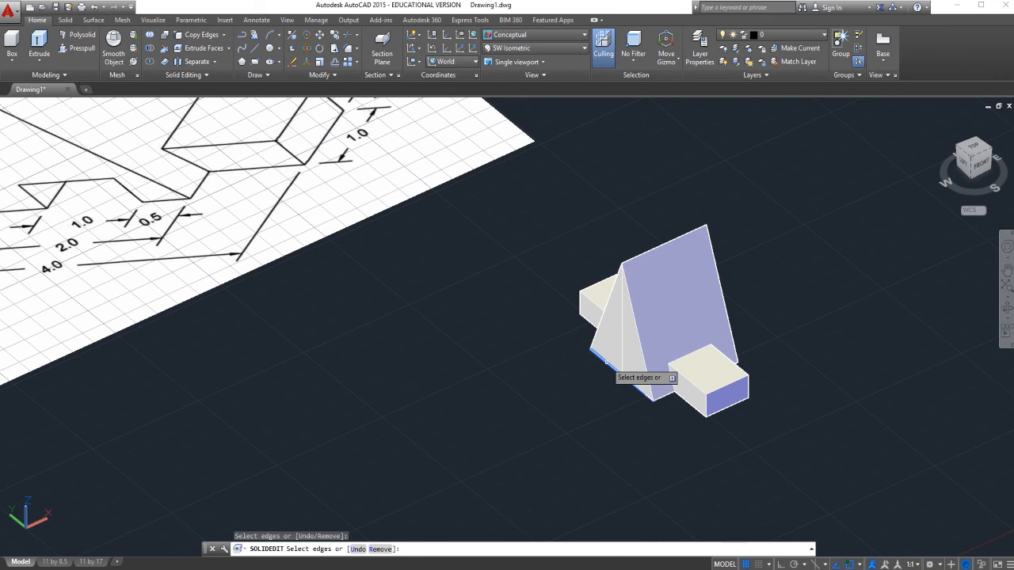
key("Return")
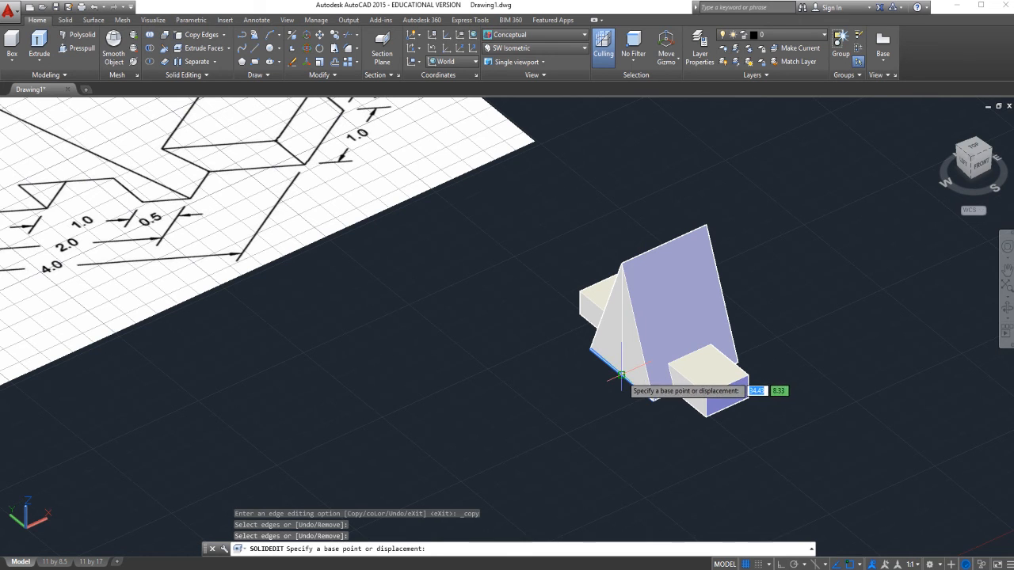
left_click(621, 375)
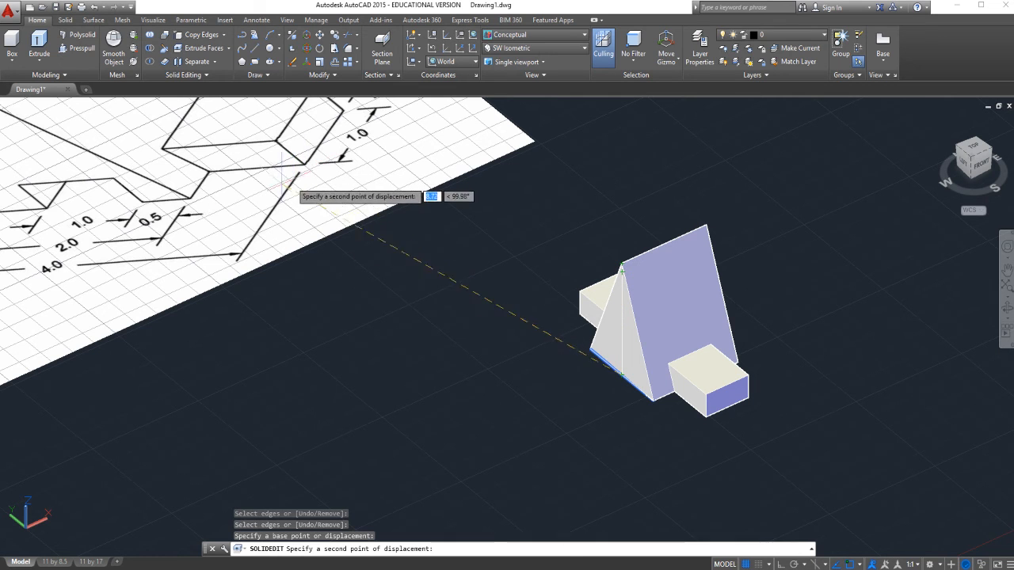
middle_click_drag(351, 162, 335, 235)
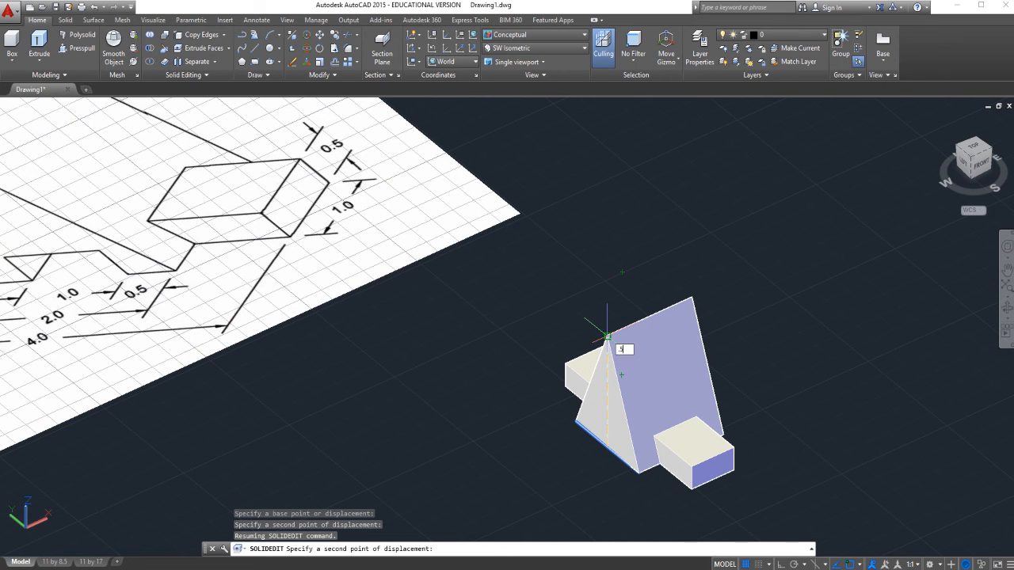
key("Return")
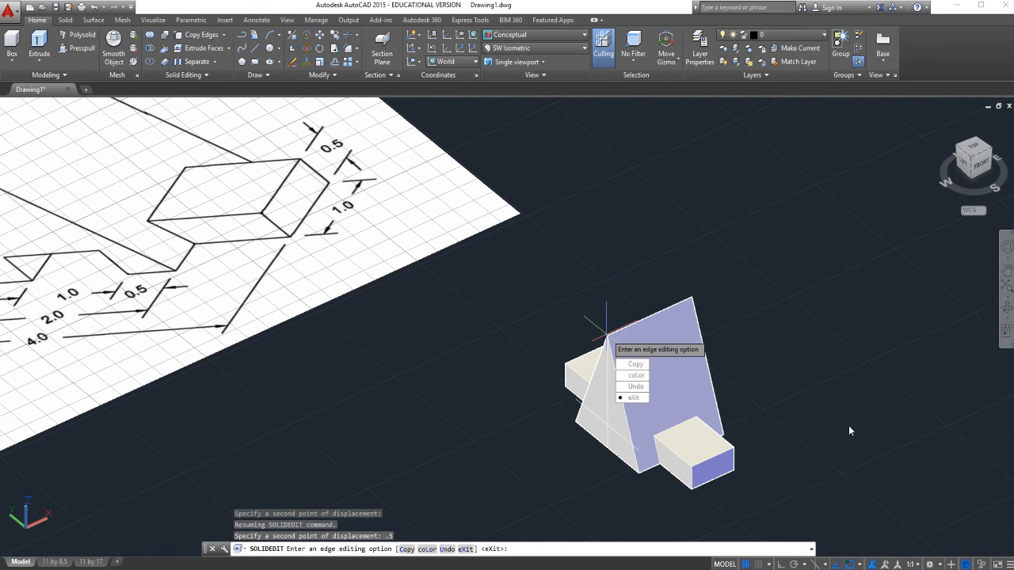
key("Escape")
- Copy the vertical centre line 0.5 along the base toward the nearer bar end, using its bottom endpoint as base point
left_click(1008, 309)
mouse_move(888, 340)
left_mouse_down()
mouse_move(873, 369)
mouse_move(886, 354)
left_mouse_up()
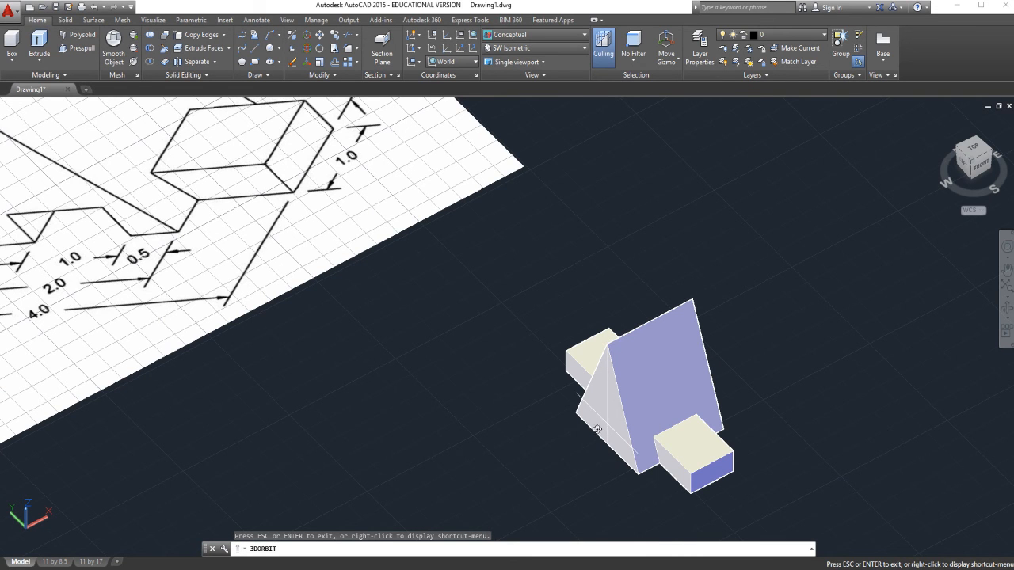
key("Escape")
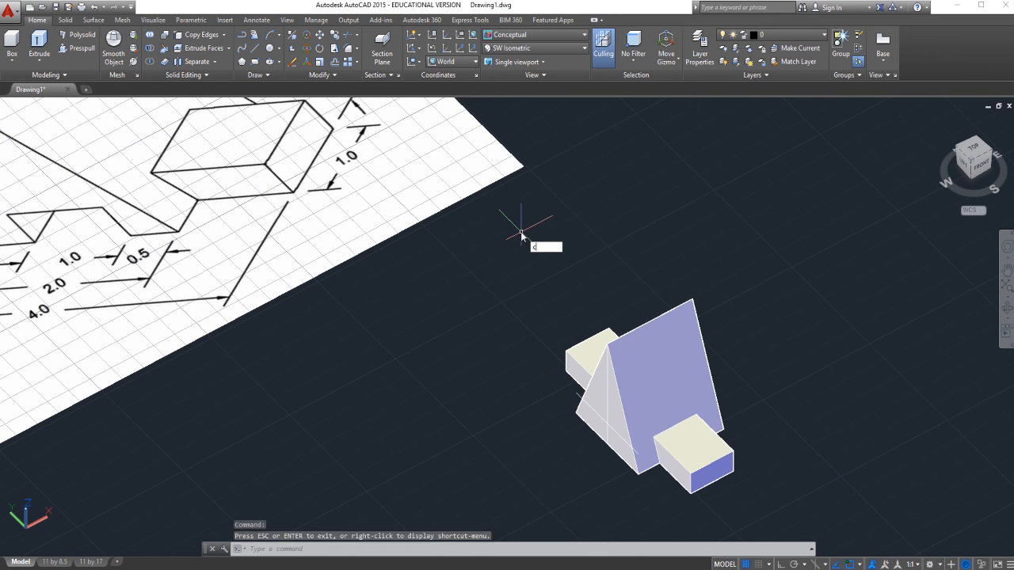
type("C")
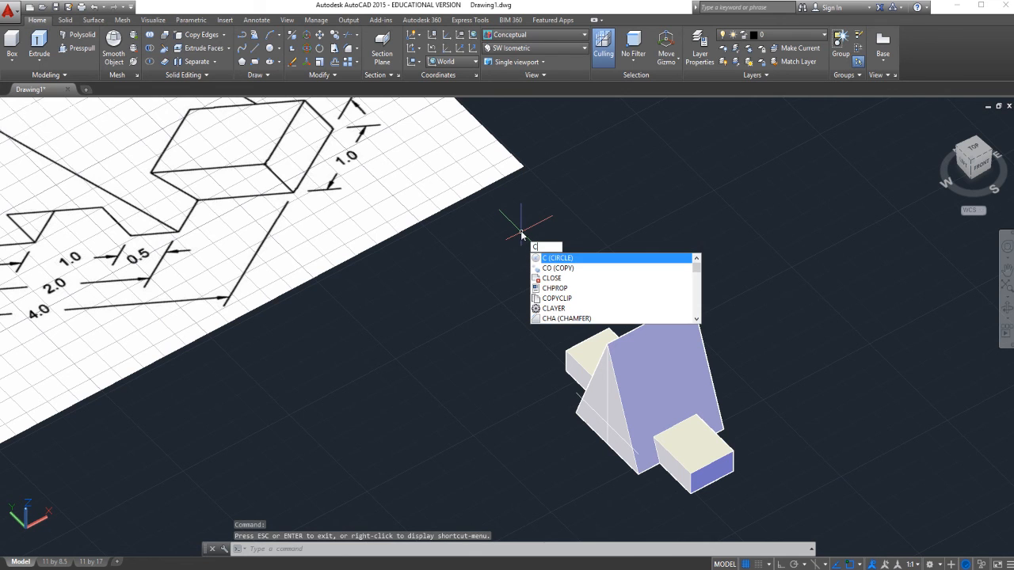
left_click(561, 269)
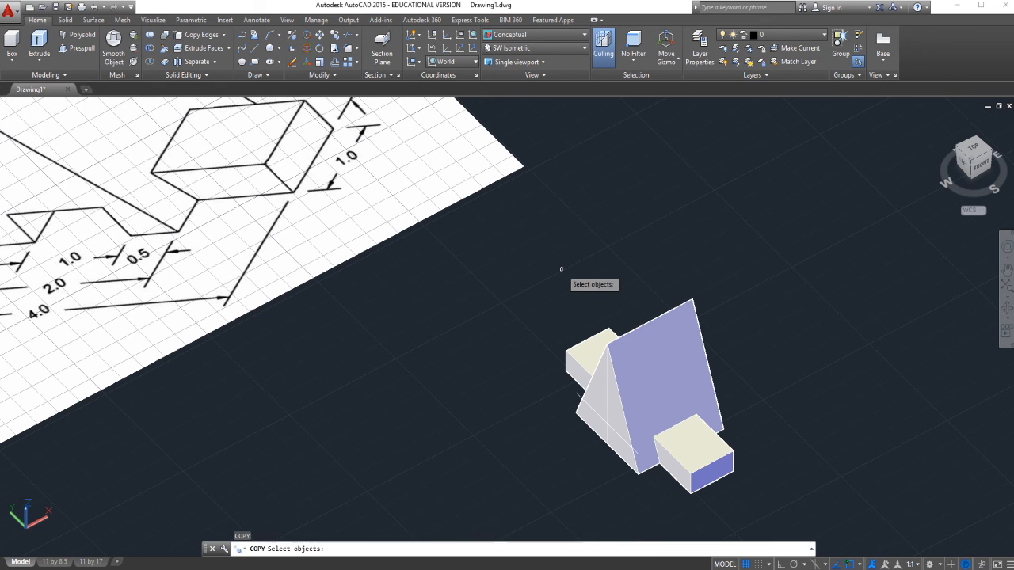
left_click(604, 414)
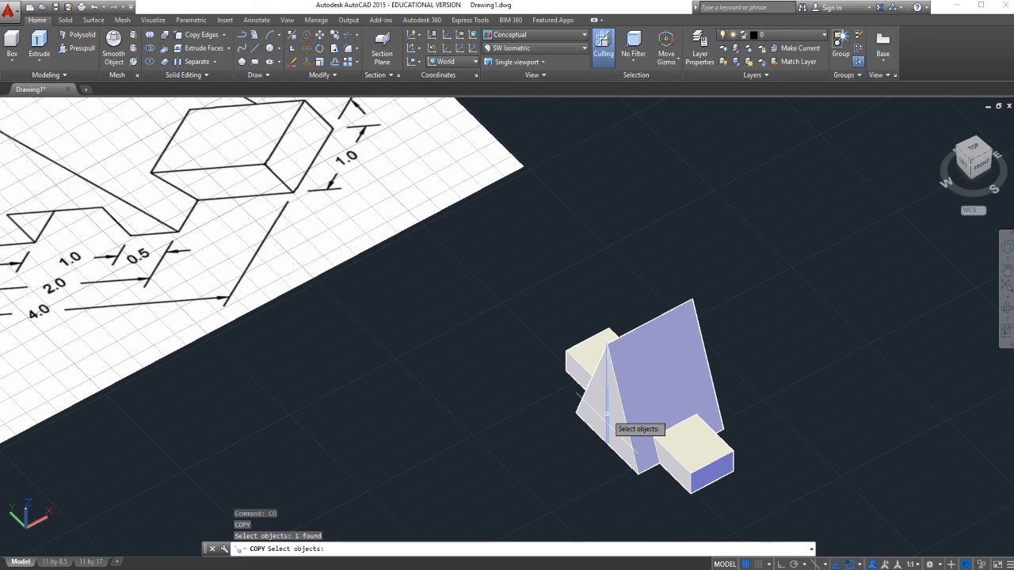
key("Return")
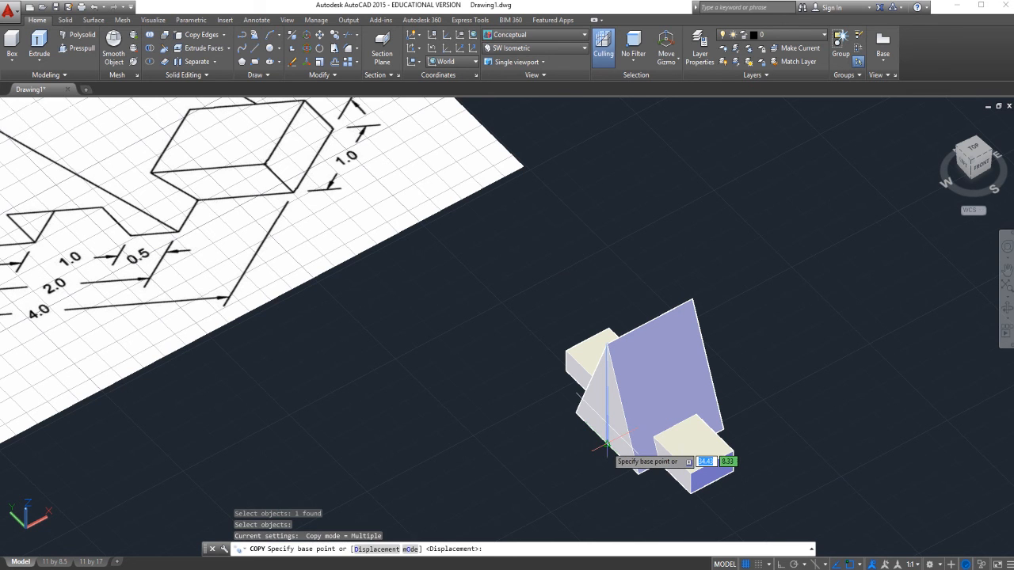
left_click(606, 446)
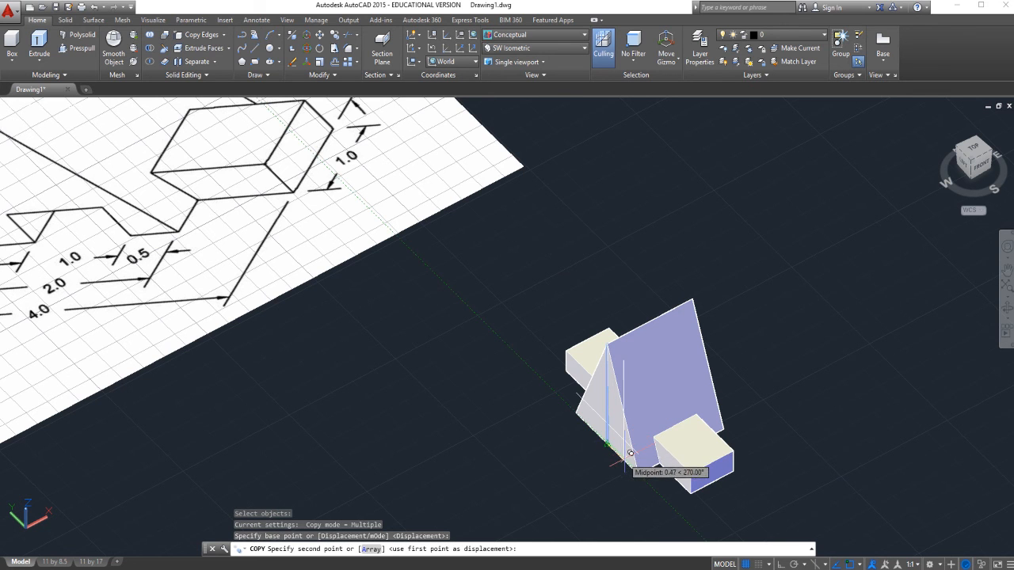
type(".5")
key("Return")
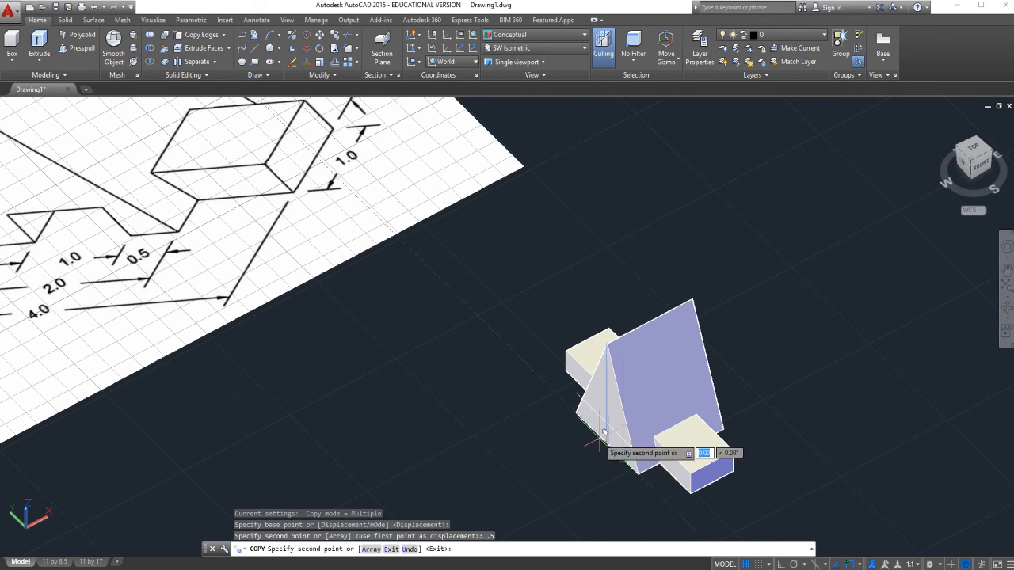
key("Escape")
- Copy the vertical centre line 0.5 along the base toward the farther bar end
key("Return")
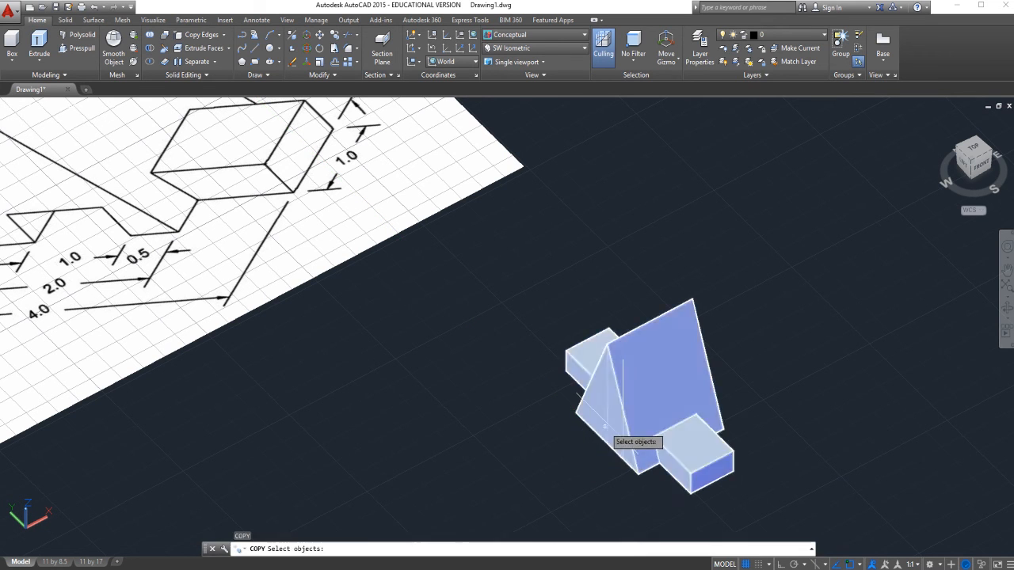
left_click(605, 408)
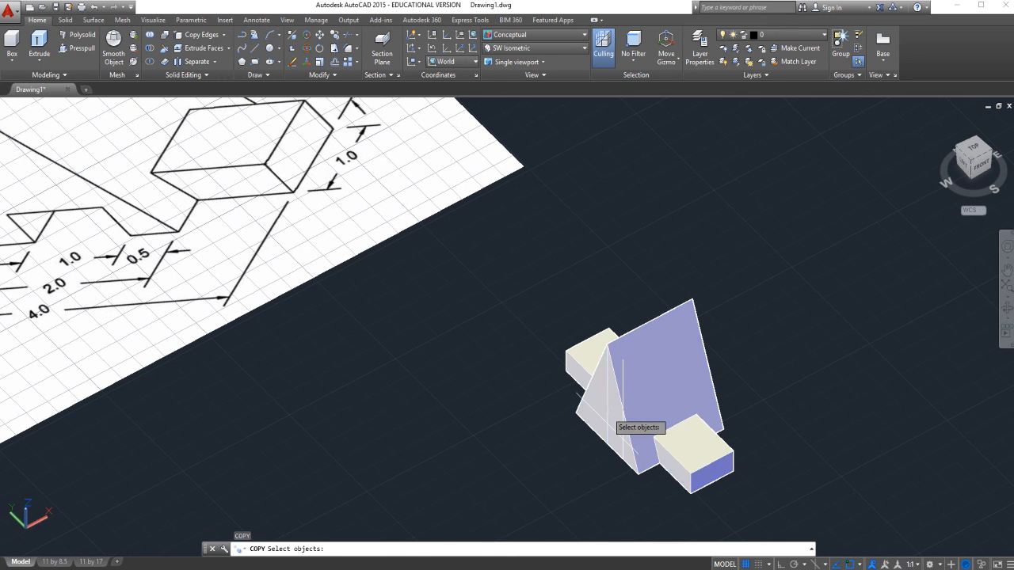
key("Return")
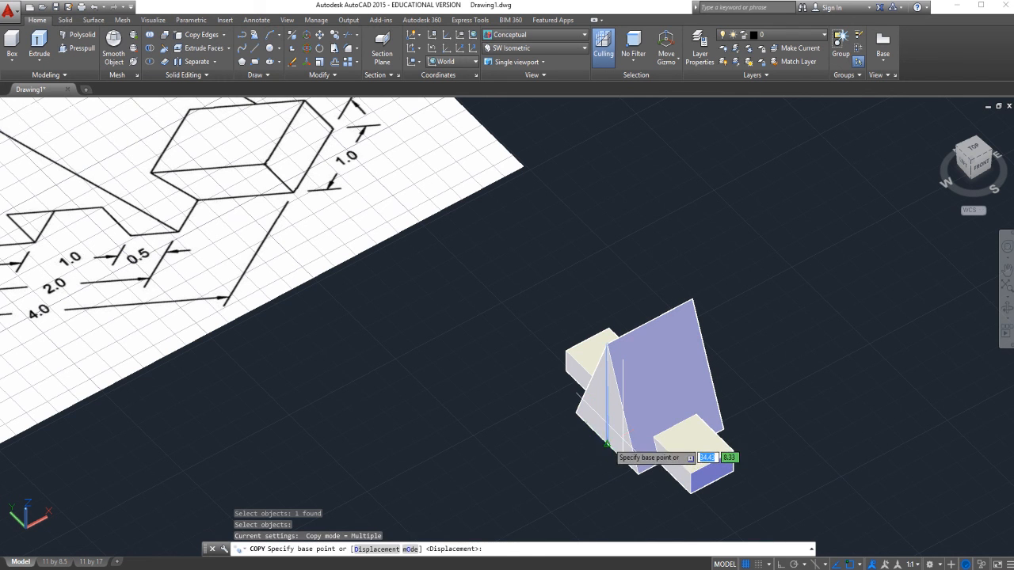
left_click(600, 443)
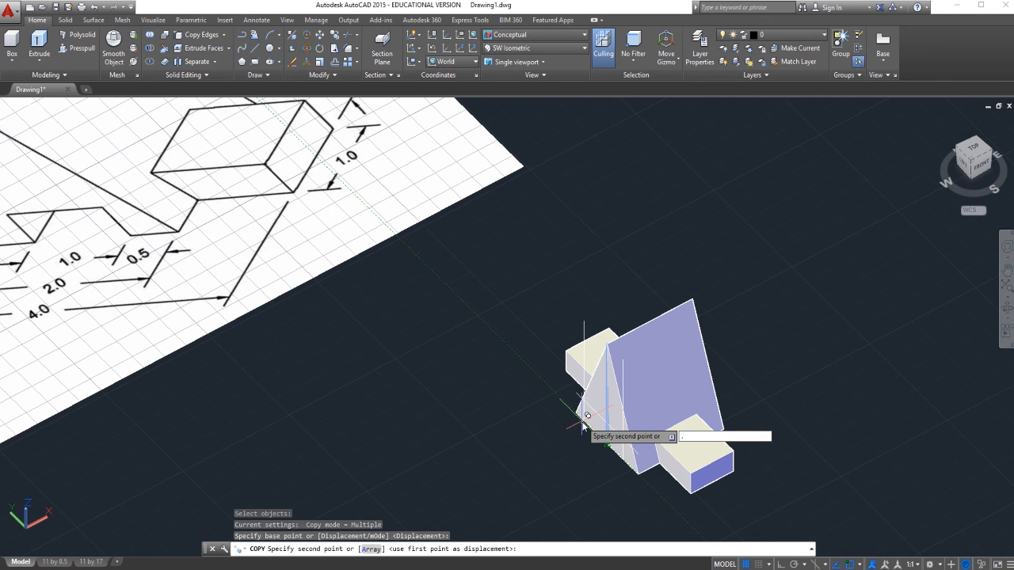
type(".5")
key("Return")
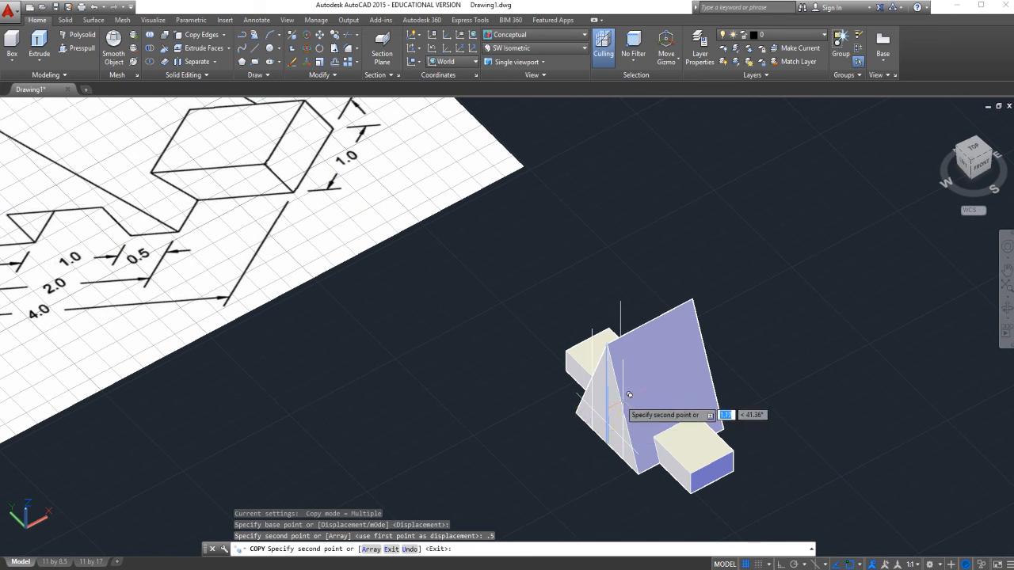
key("Escape")
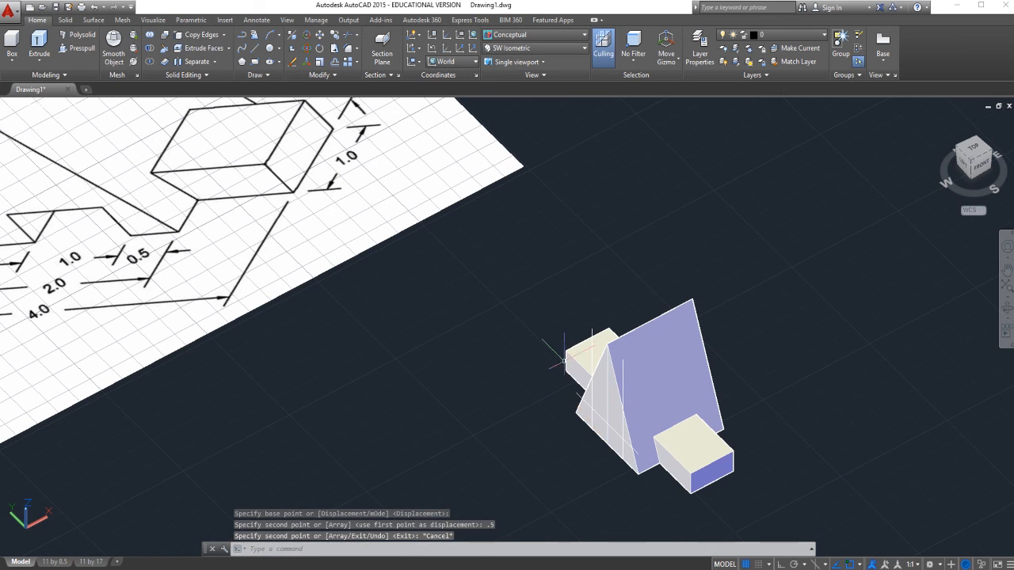
- Erase the vertical centre line and Presspull the rectangular area at the base of the end face back through the prism to cut a slot
left_click(608, 385)
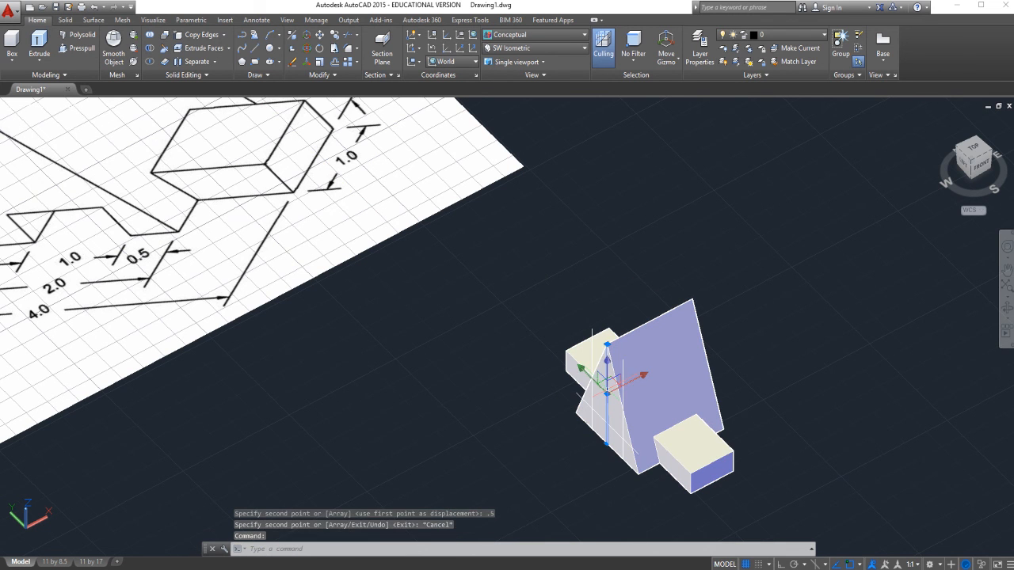
key("Delete")
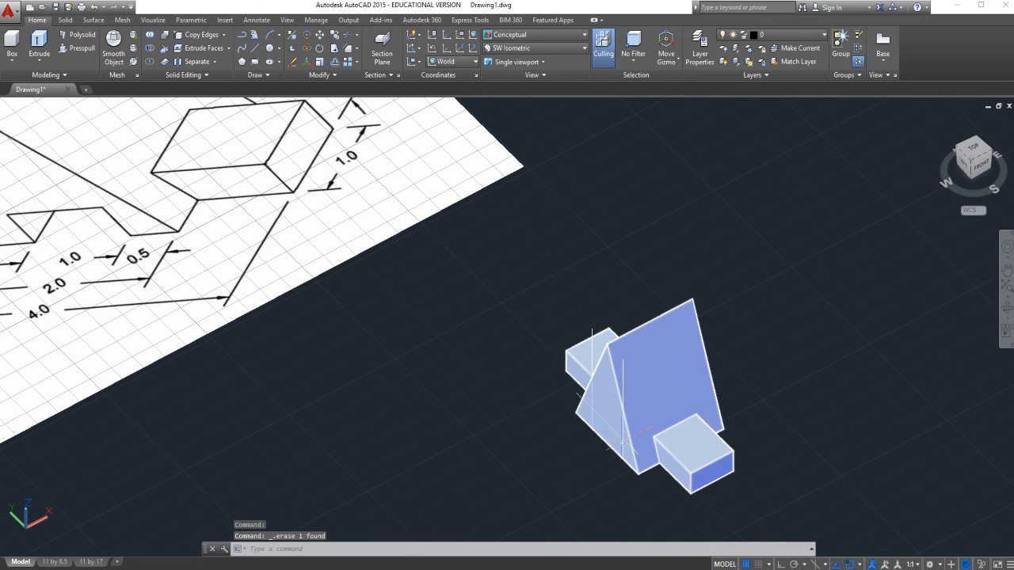
left_click(79, 48)
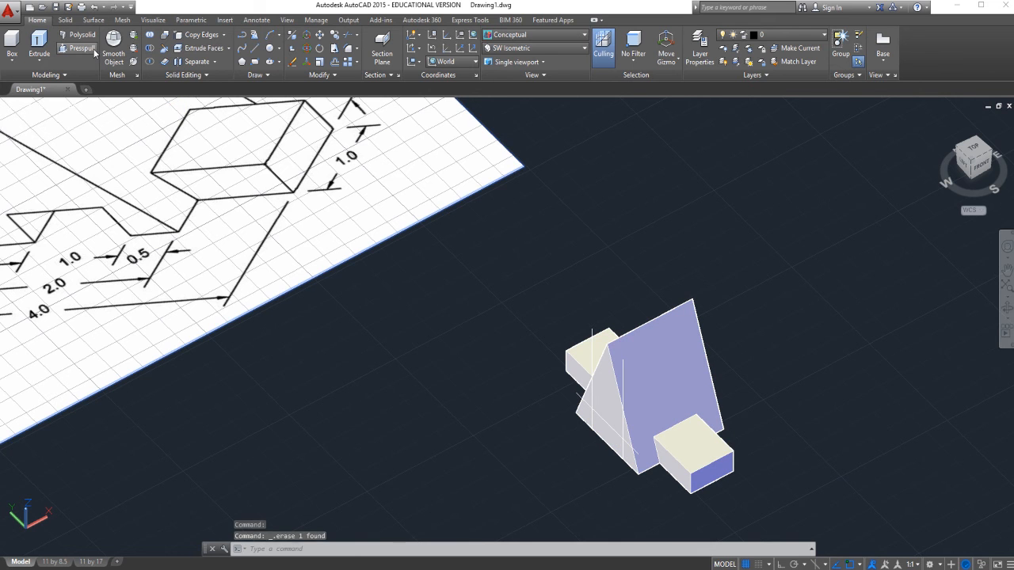
left_click(606, 440)
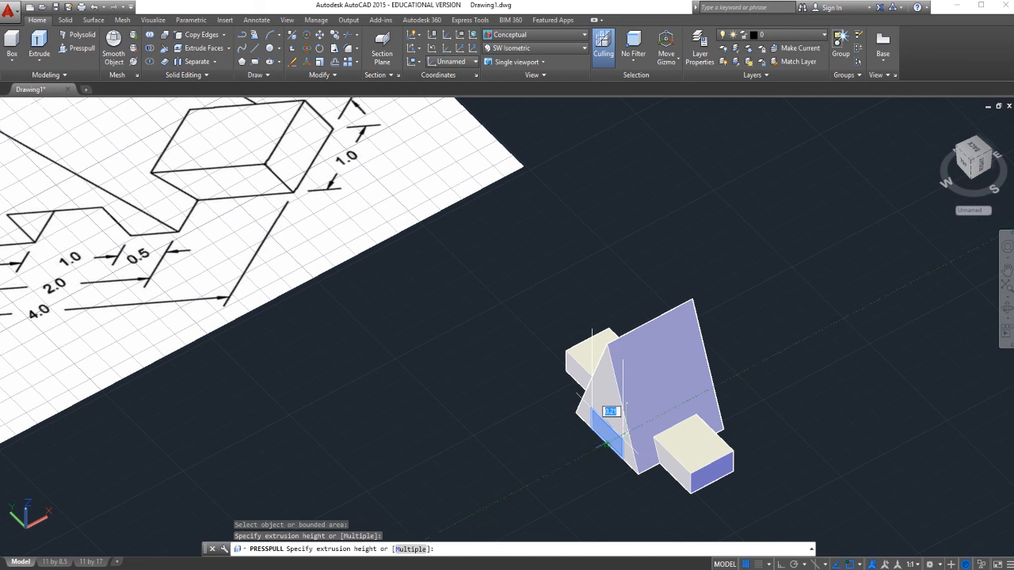
left_click(840, 404)
key("Return")
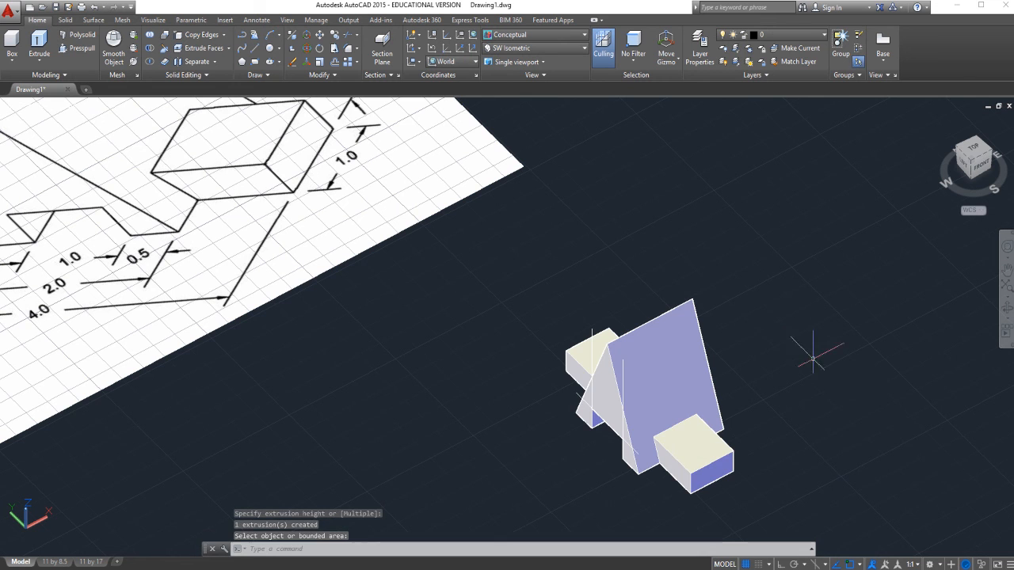
- Erase the two vertical line copies and the copied base edge from the end face
left_click(621, 367)
key("Delete")
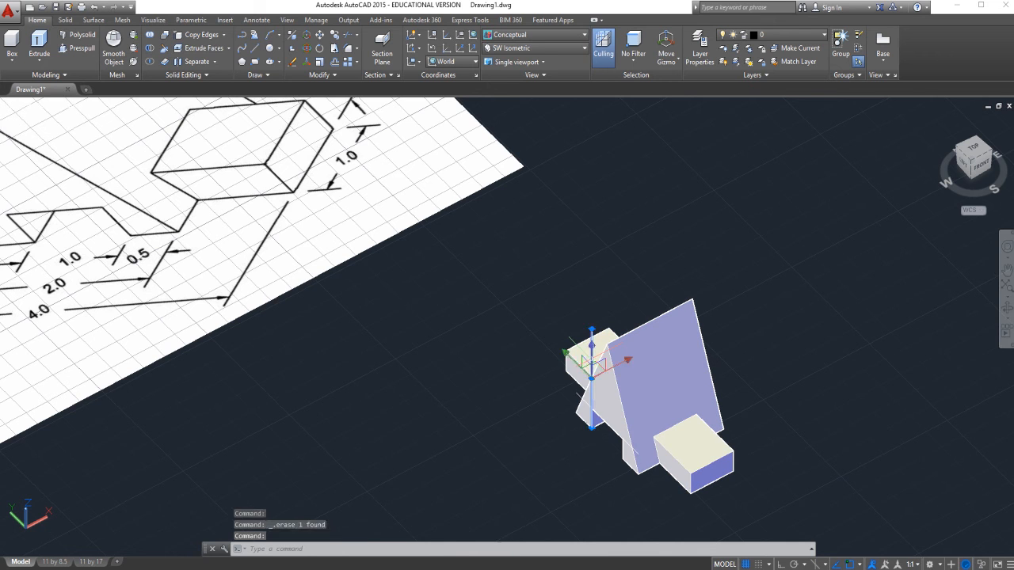
left_click(577, 389)
mouse_move(577, 393)
left_click(505, 385)
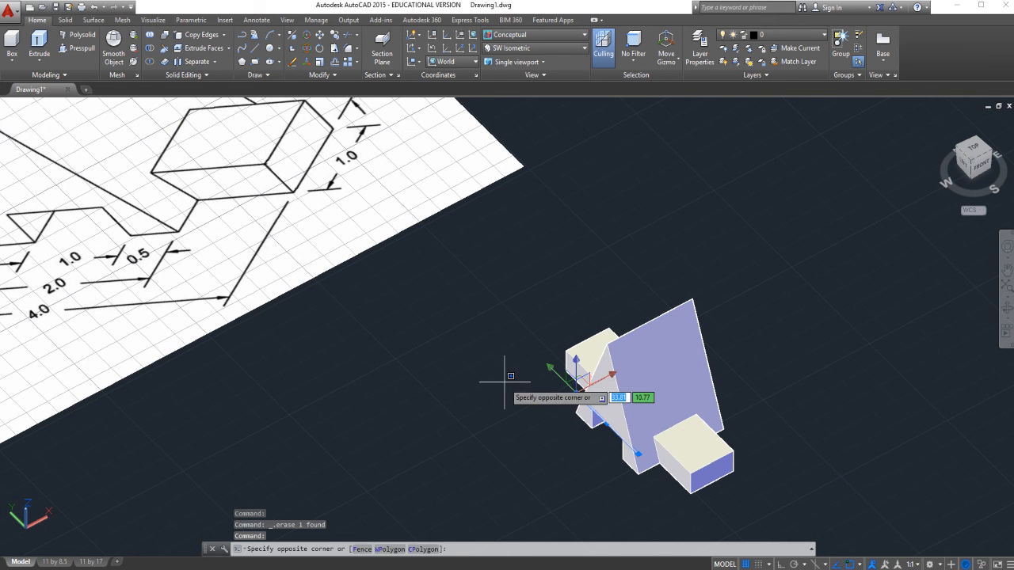
key("Escape")
key("Escape")
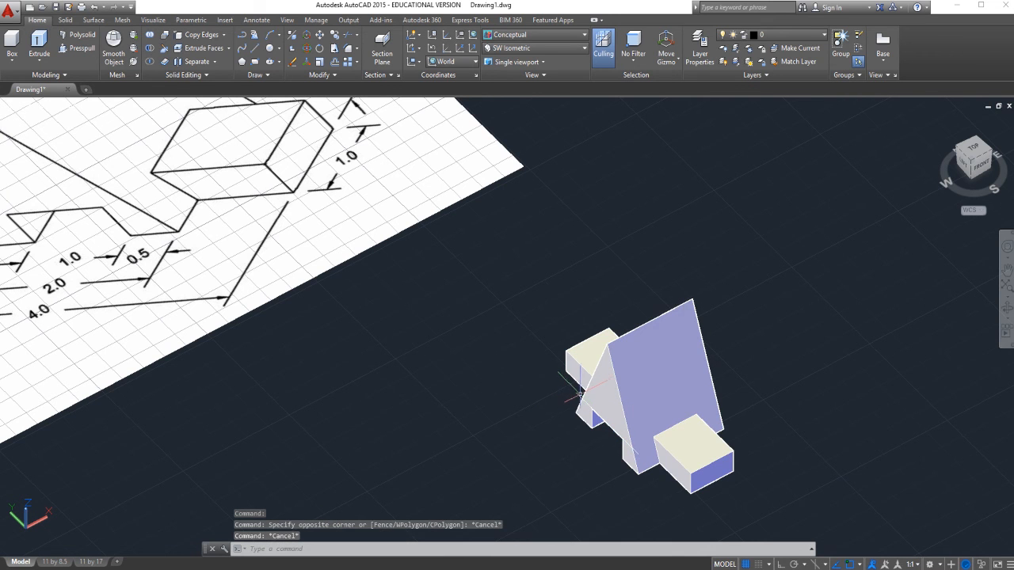
key("Delete")
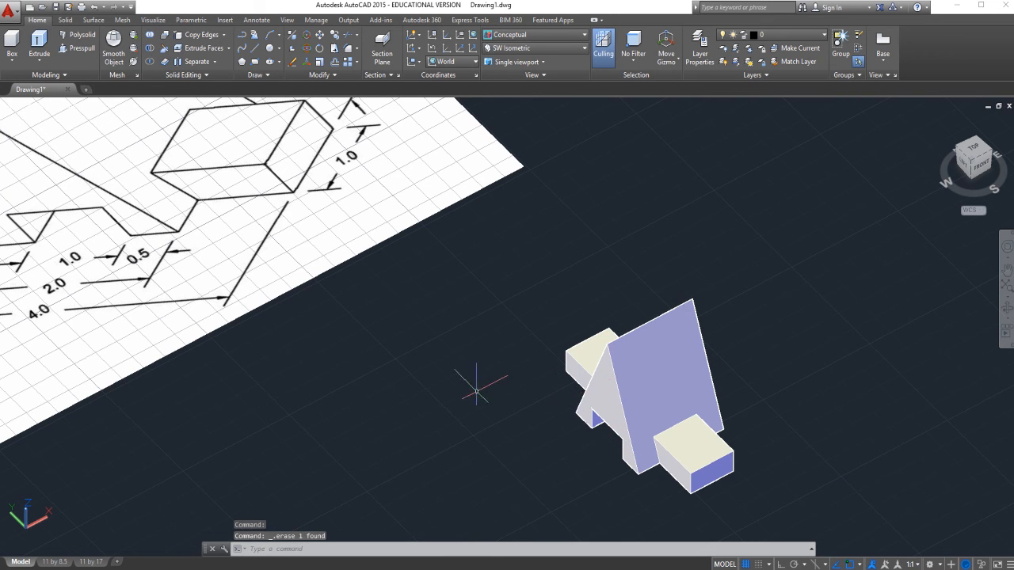
left_click(1006, 308)
left_click_drag(820, 430, 771, 412)
left_click_drag(521, 389, 550, 378)
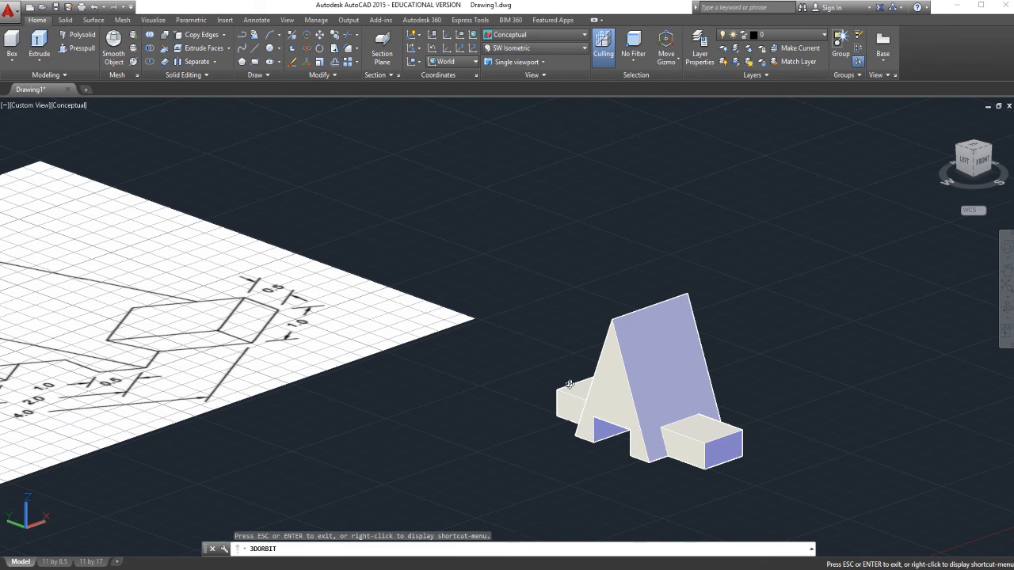